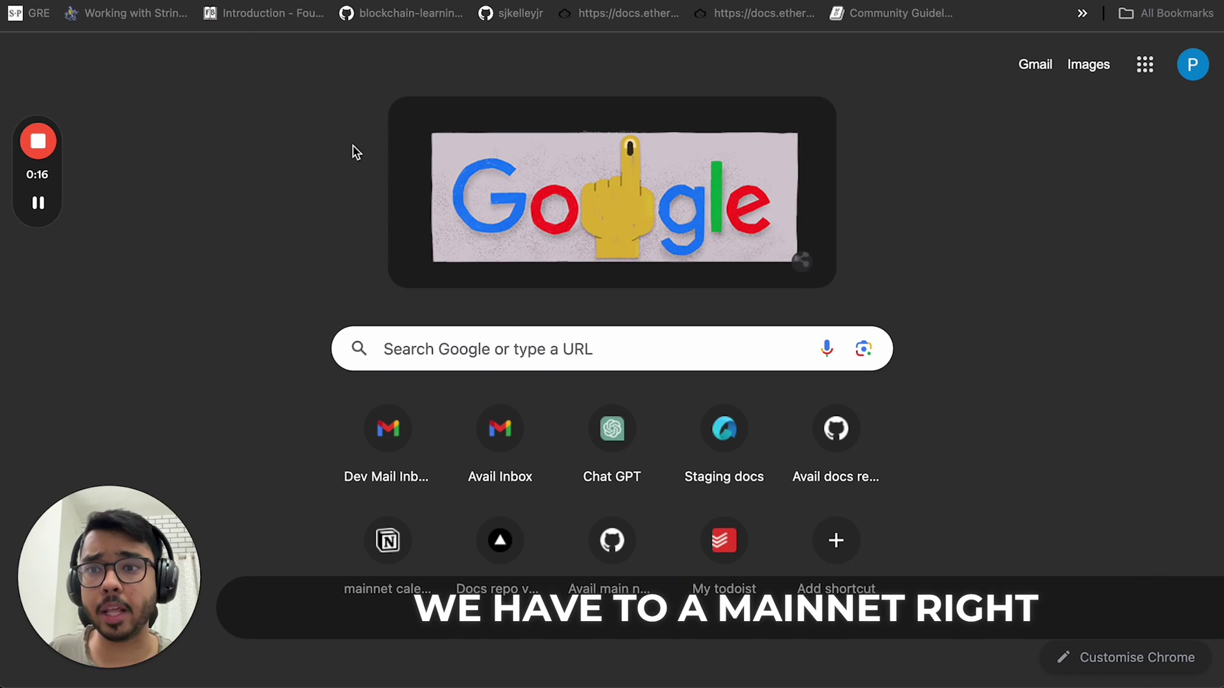
pyautogui.write('https://staking.avail.tools/')
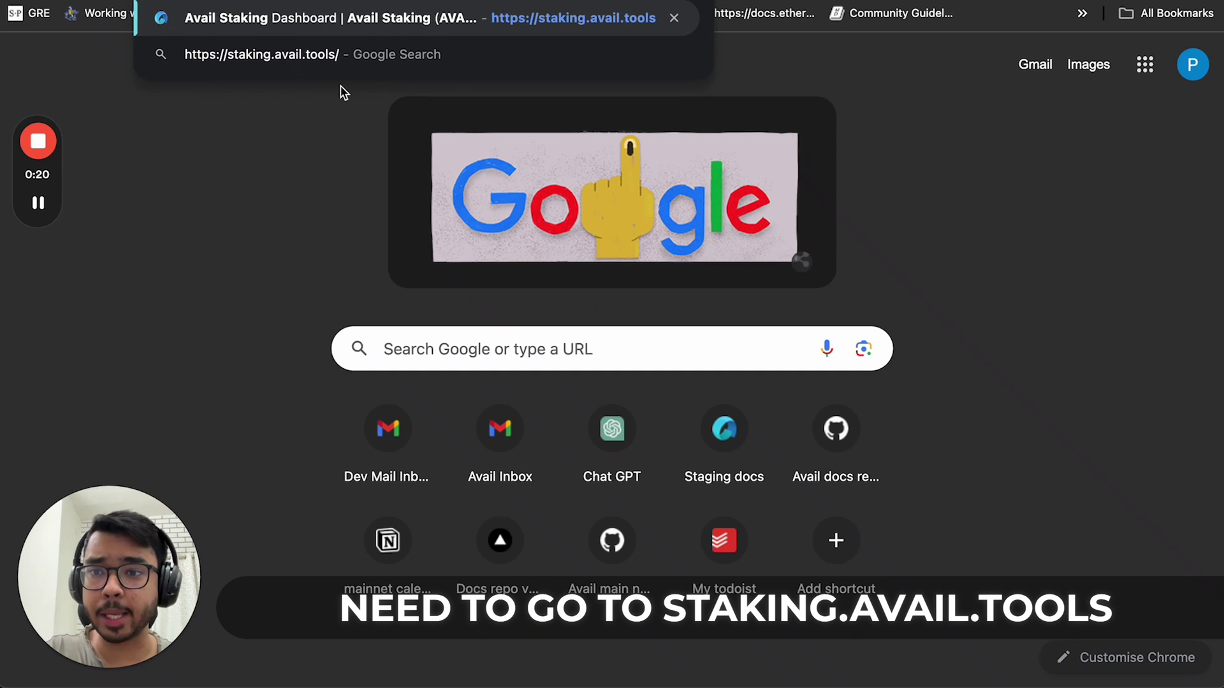
pyautogui.press('Return')
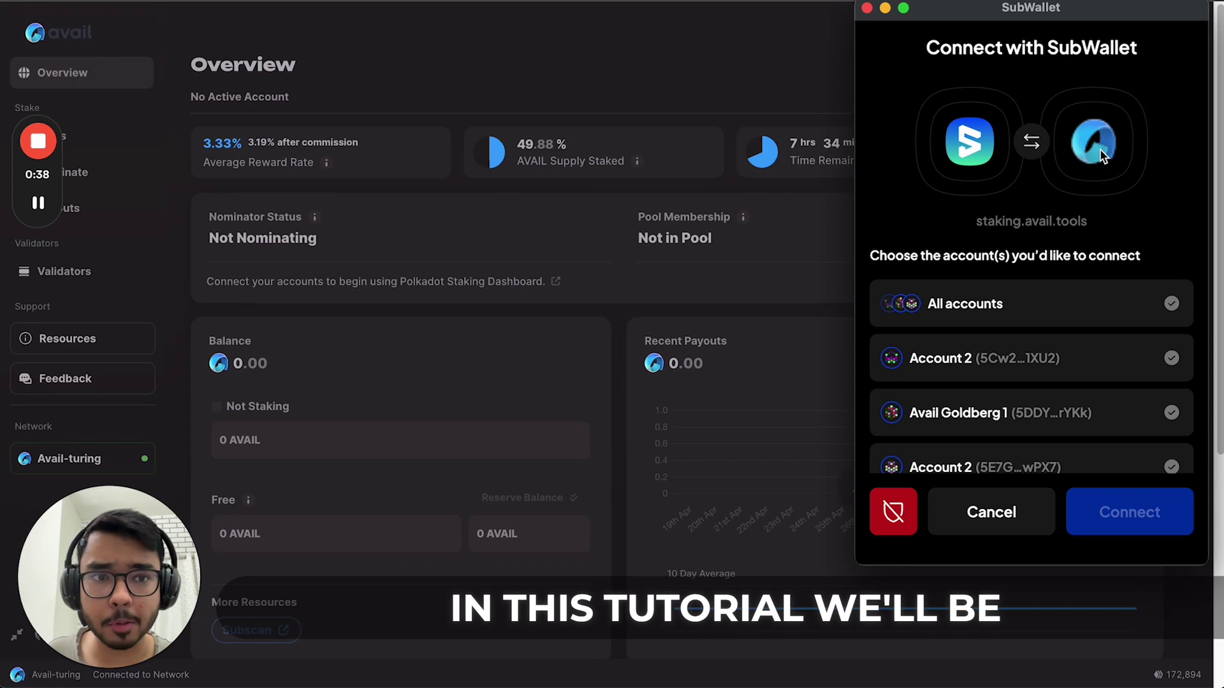
# - Tick Account 2 in the SubWallet request, connect it, and switch the dashboard to Account 2
pyautogui.scroll(-2, 1057, 295)
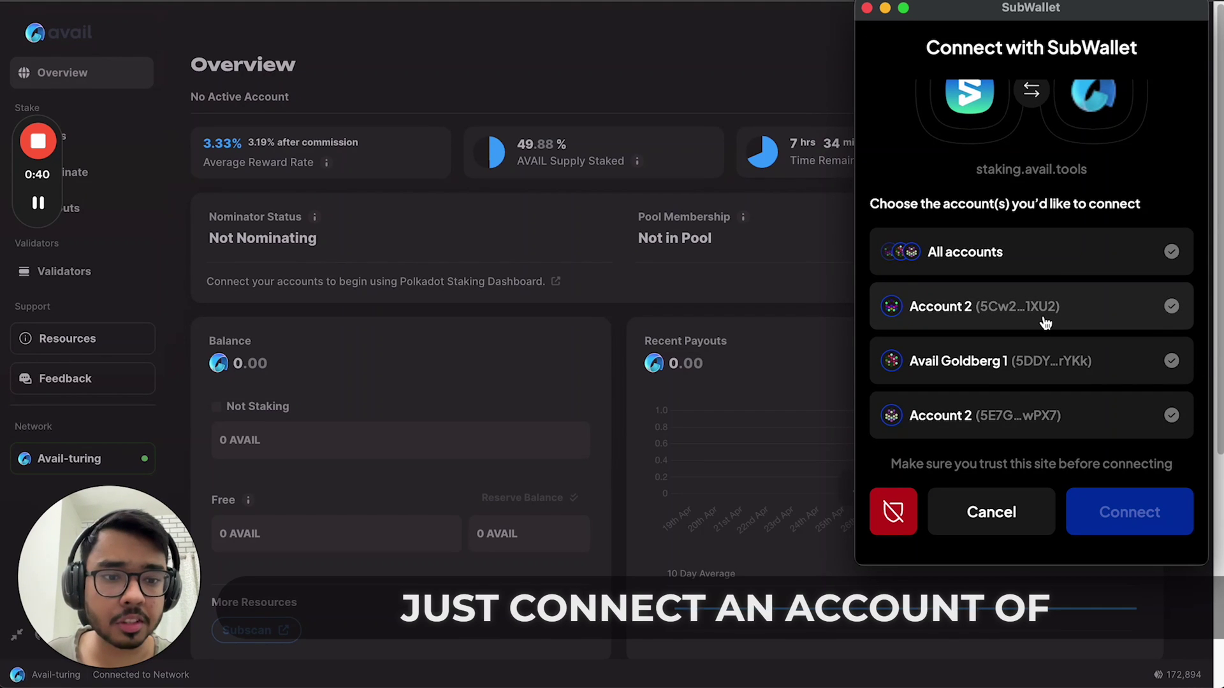
pyautogui.click(1045, 323)
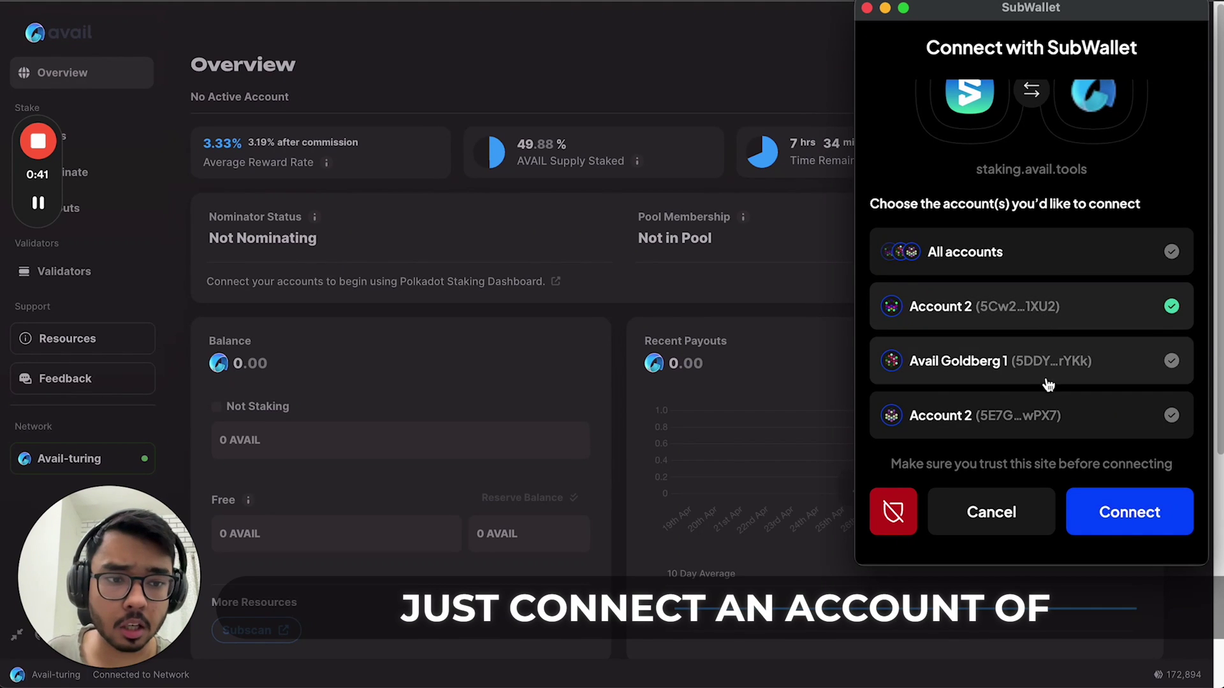
pyautogui.click(1087, 511)
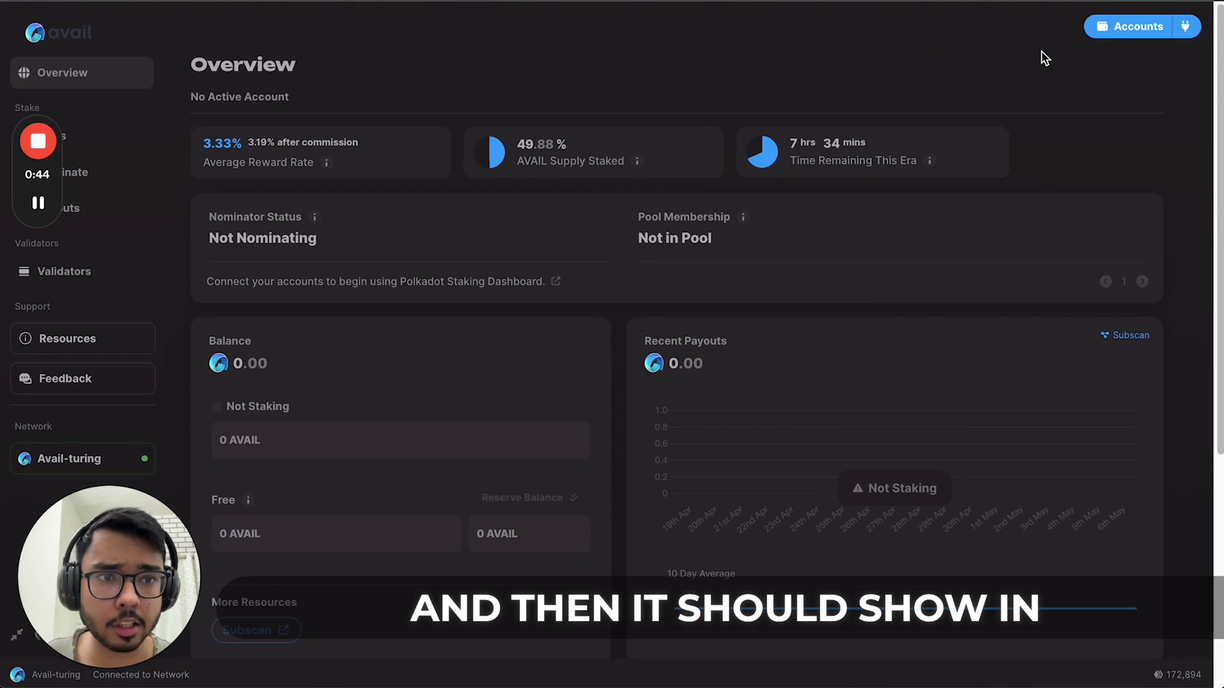
pyautogui.click(1121, 26)
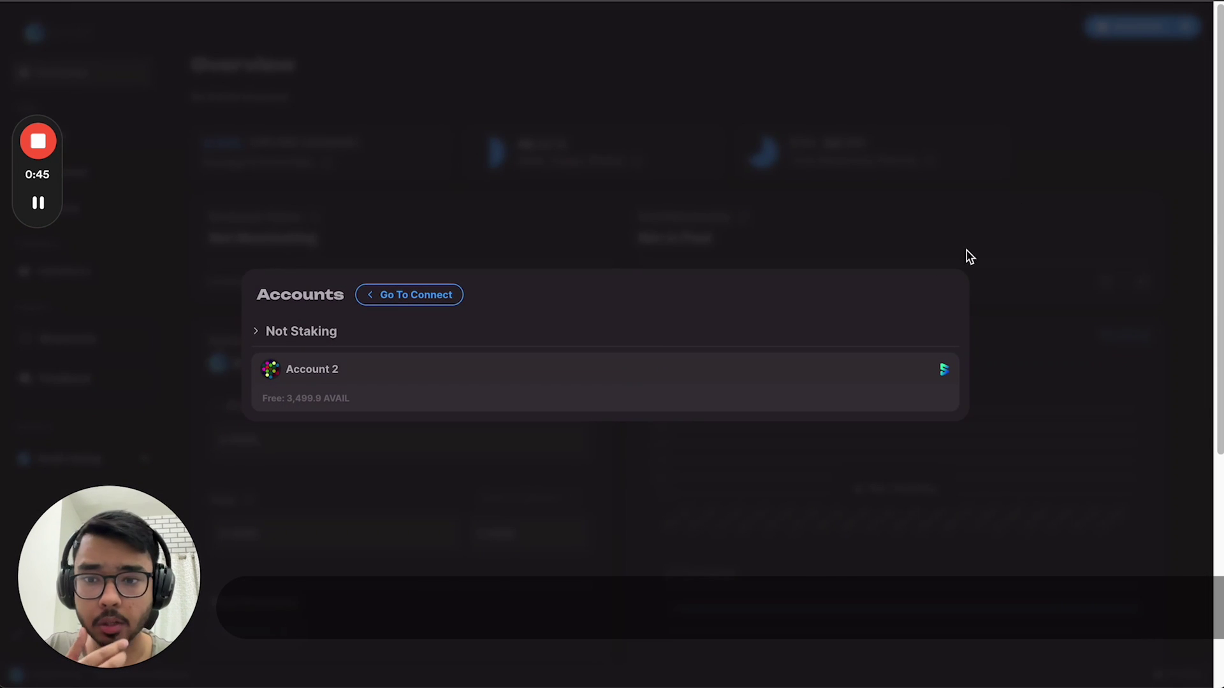
pyautogui.click(376, 379)
# - Look over Account 2's overview, then switch to the Pools page showing 12 active pools
pyautogui.scroll(-2, 564, 145)
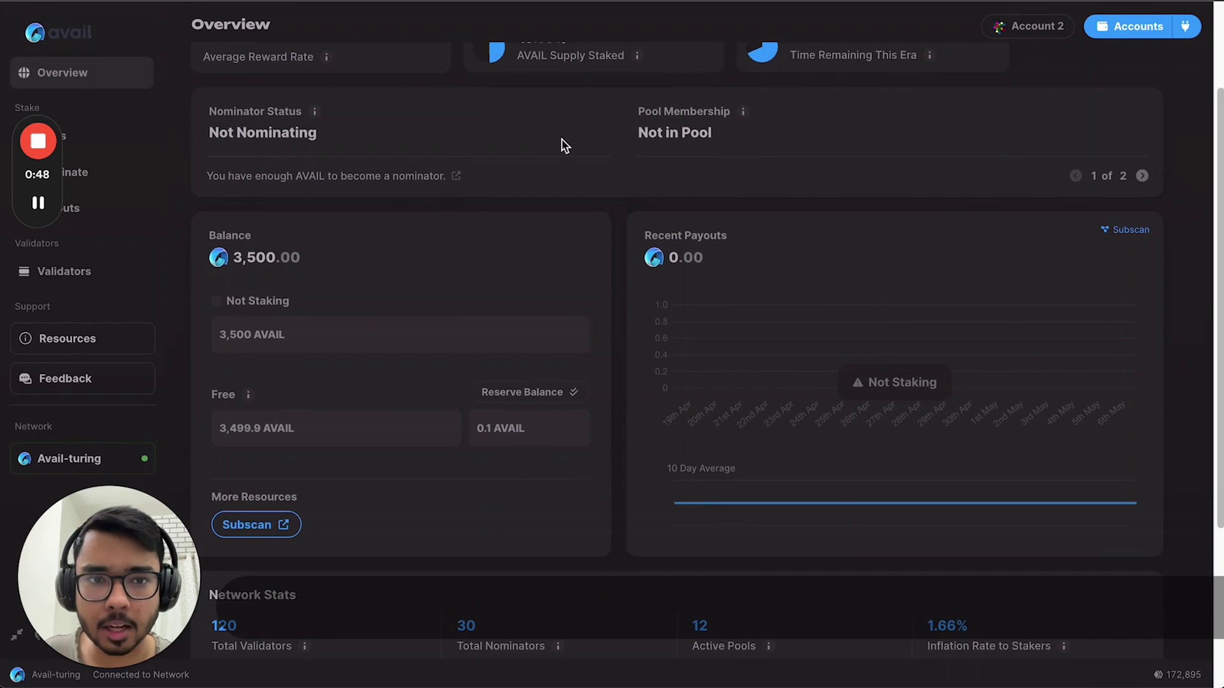
pyautogui.scroll(2, 545, 629)
pyautogui.scroll(1, 544, 629)
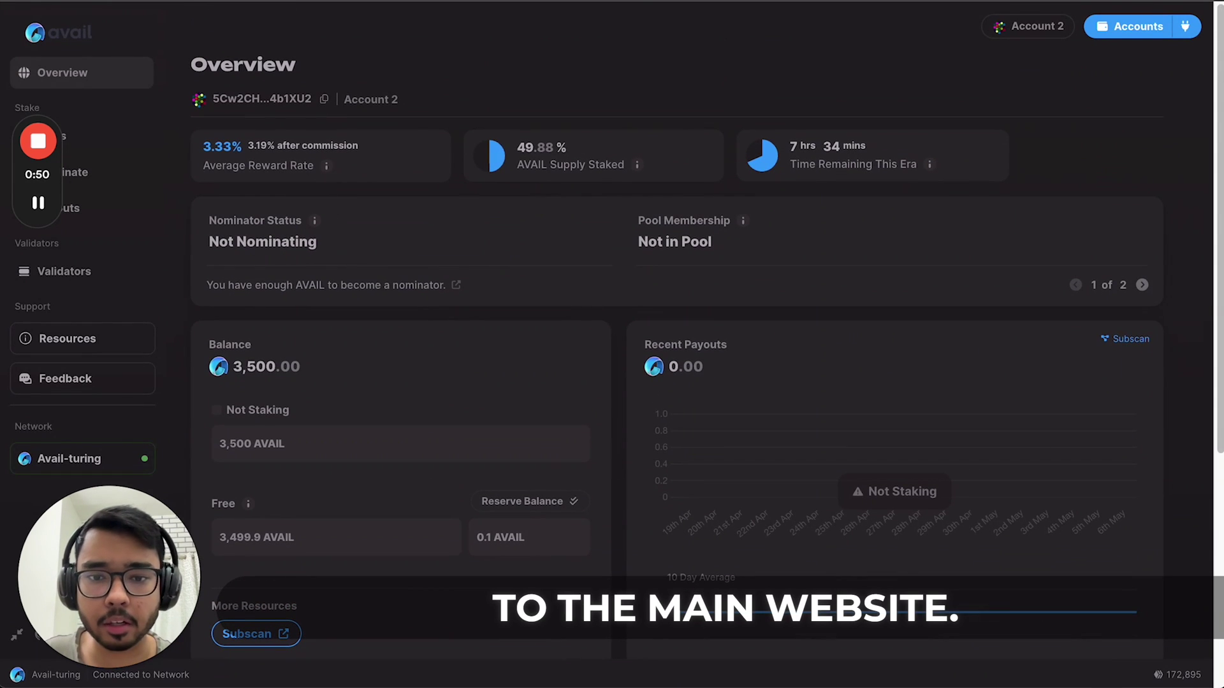
pyautogui.scroll(-4, 279, 230)
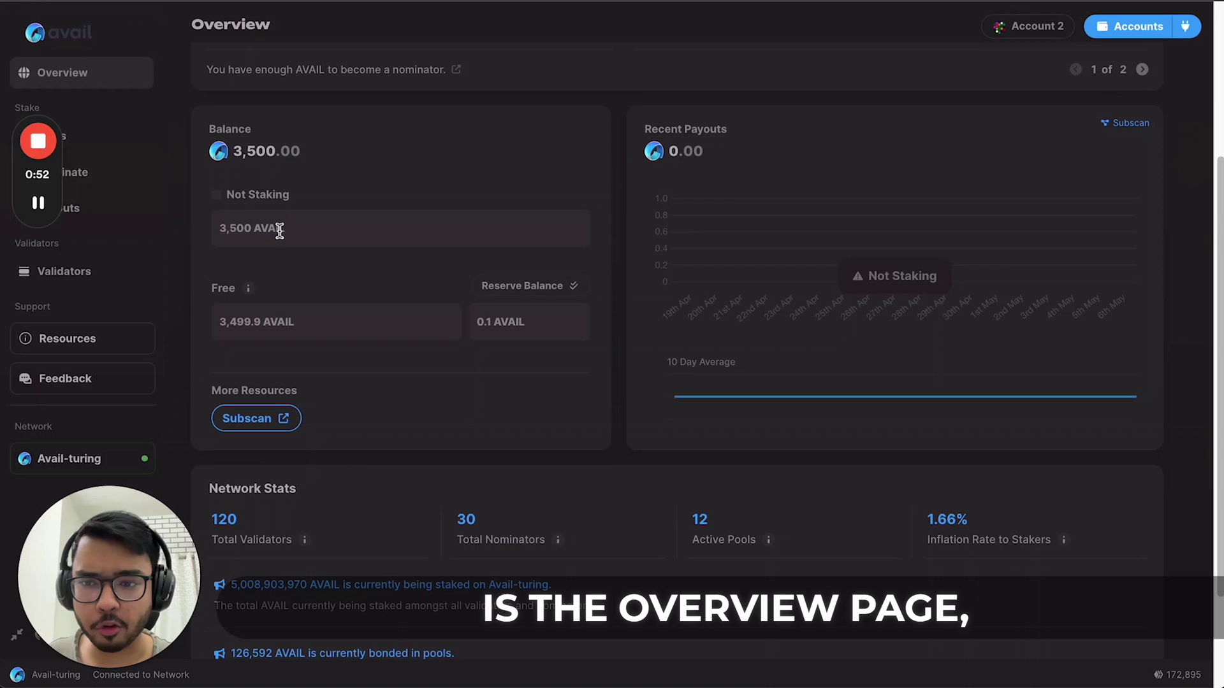
pyautogui.scroll(4, 541, 300)
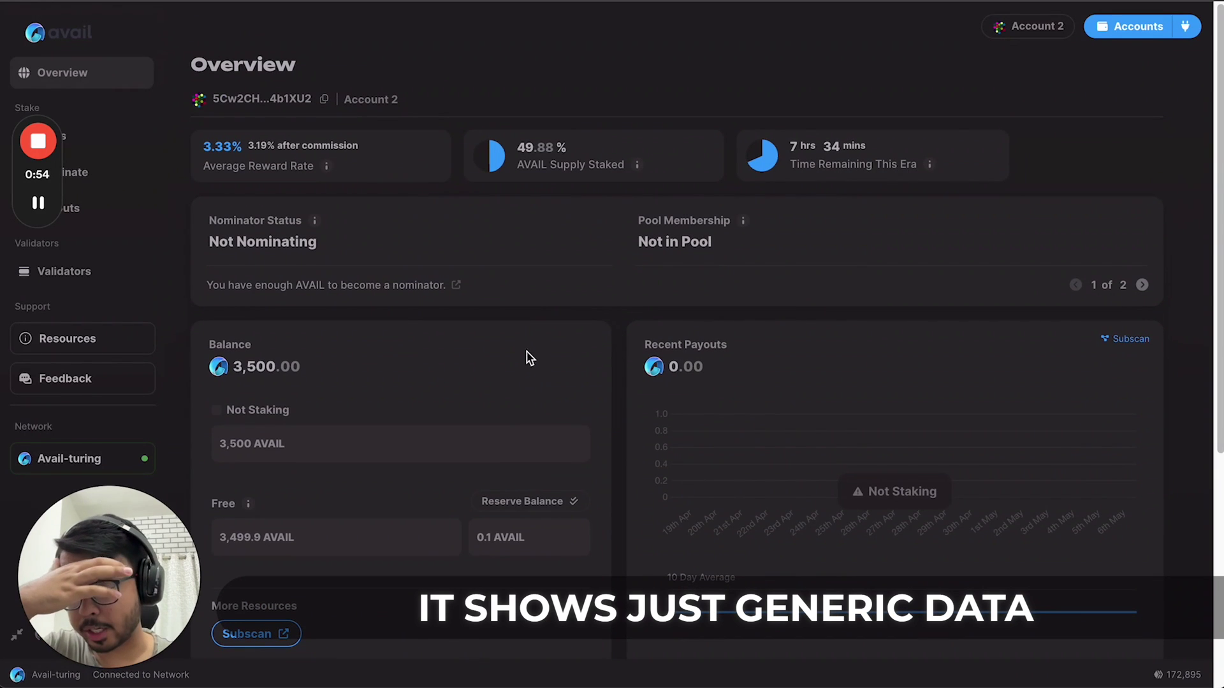
pyautogui.scroll(-5, 265, 456)
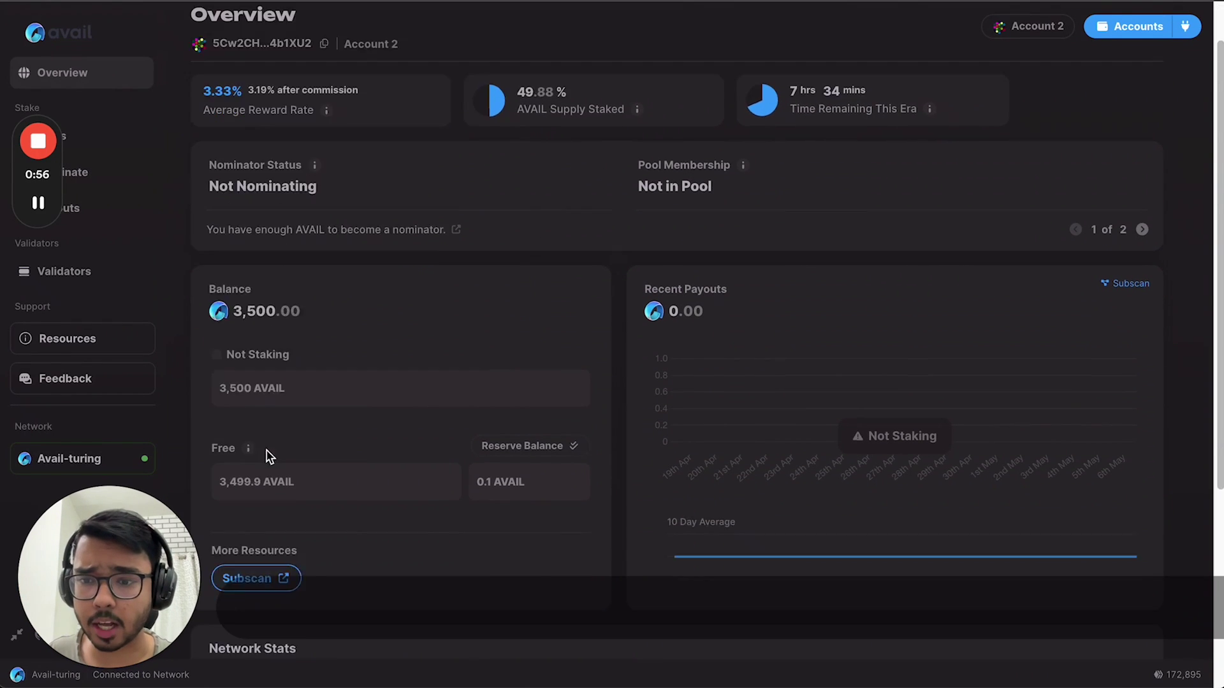
pyautogui.scroll(5, 306, 437)
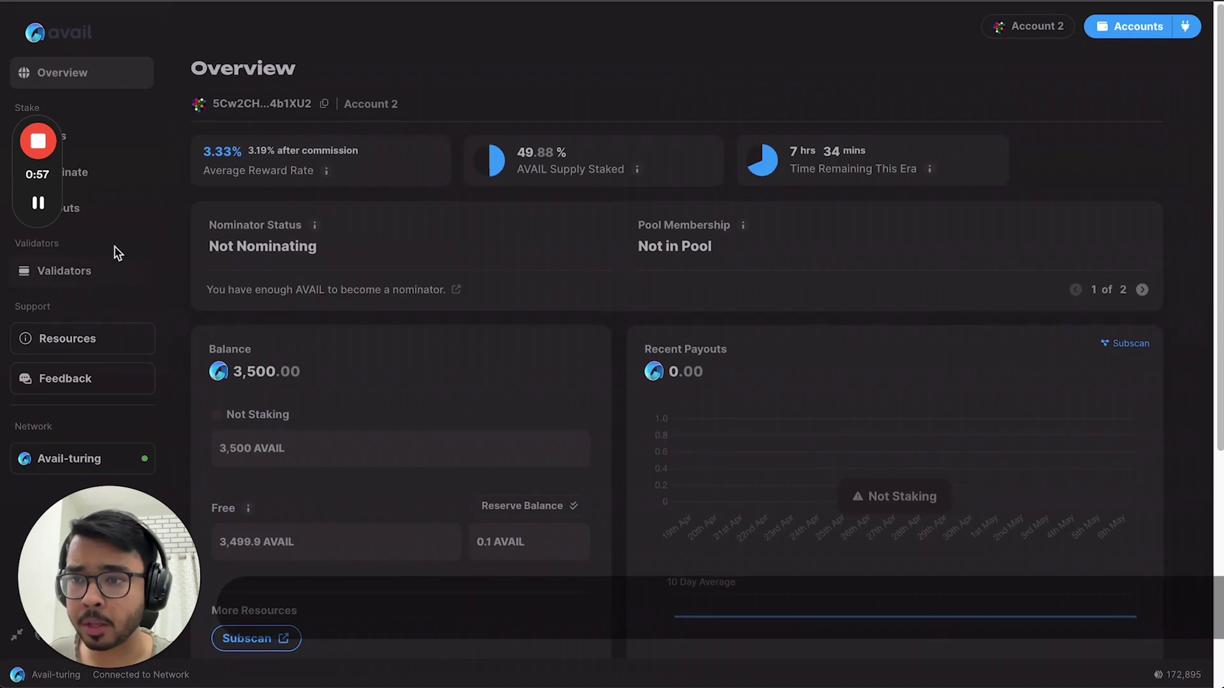
pyautogui.click(85, 151)
pyautogui.moveTo(64, 160); pyautogui.dragTo(947, 38)
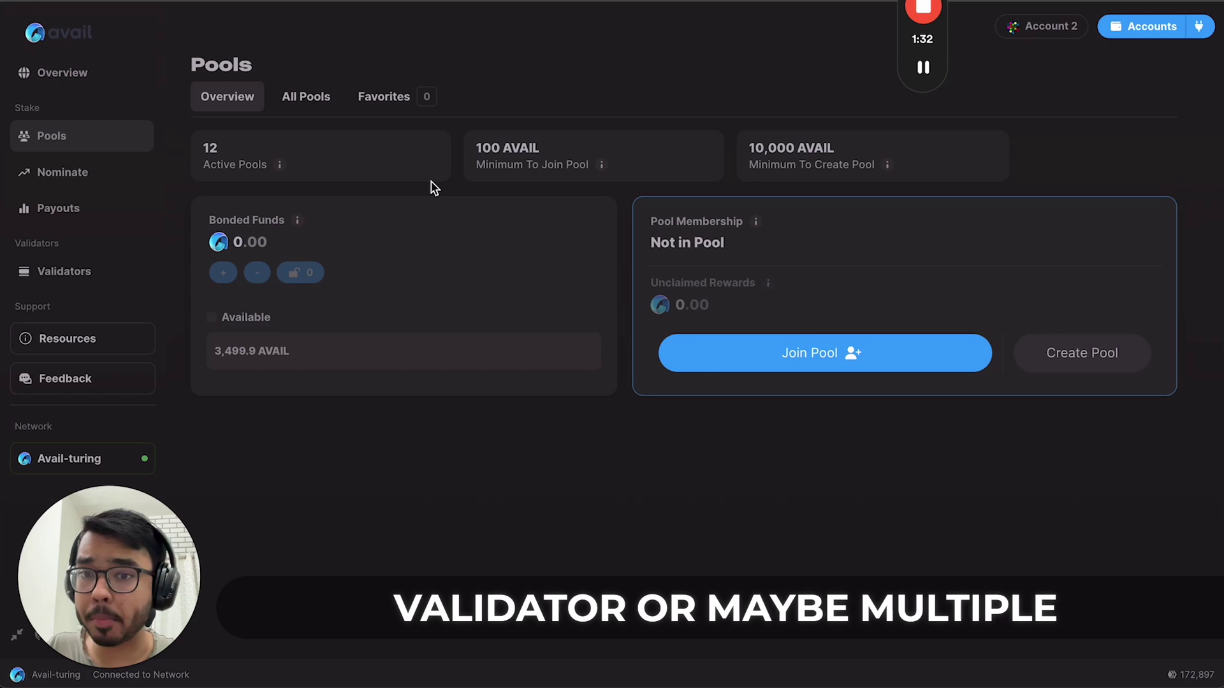
pyautogui.click(69, 173)
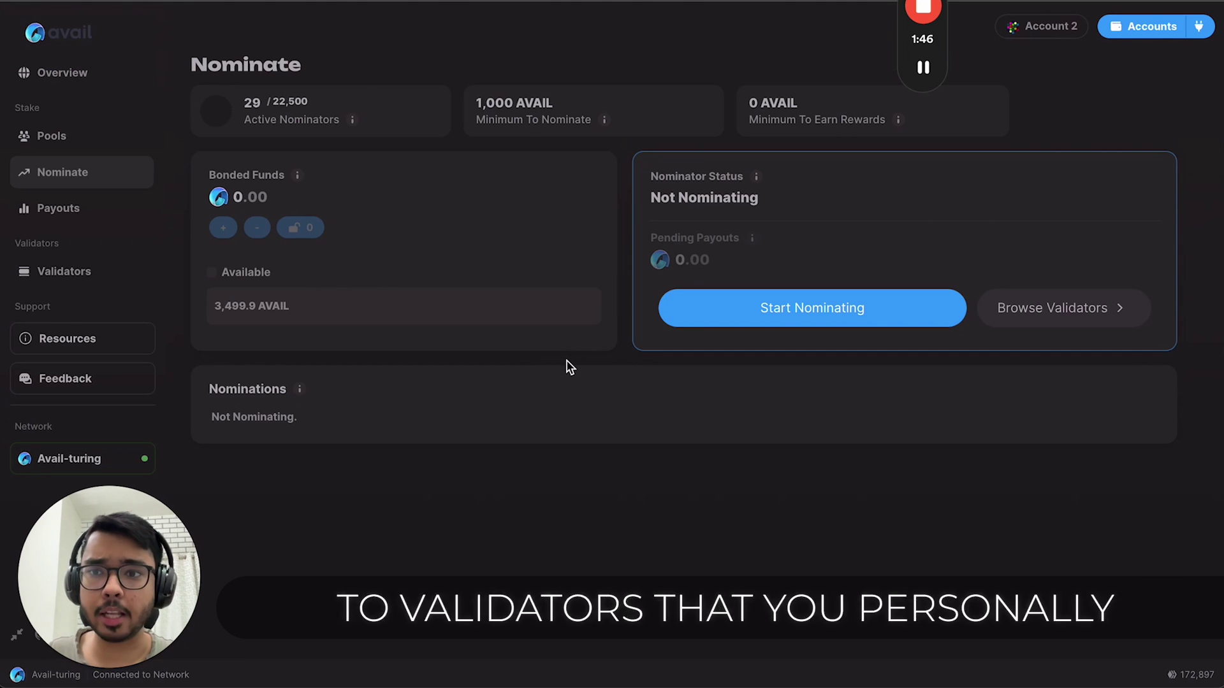
pyautogui.click(97, 148)
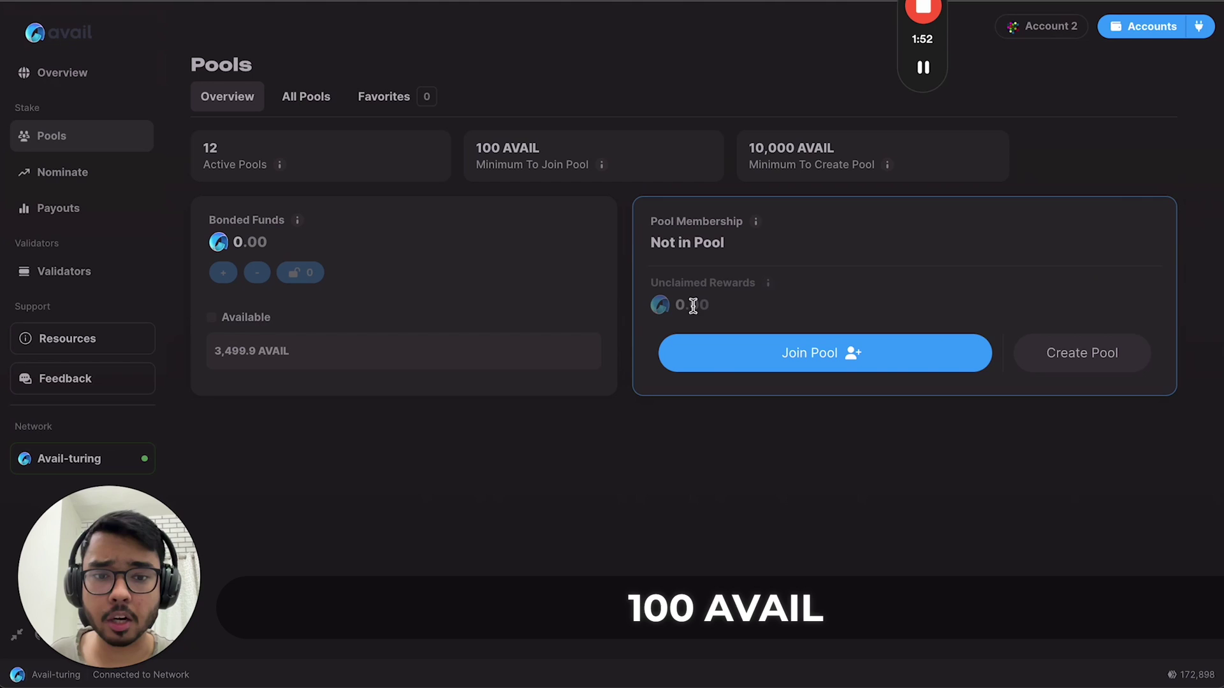
pyautogui.click(719, 365)
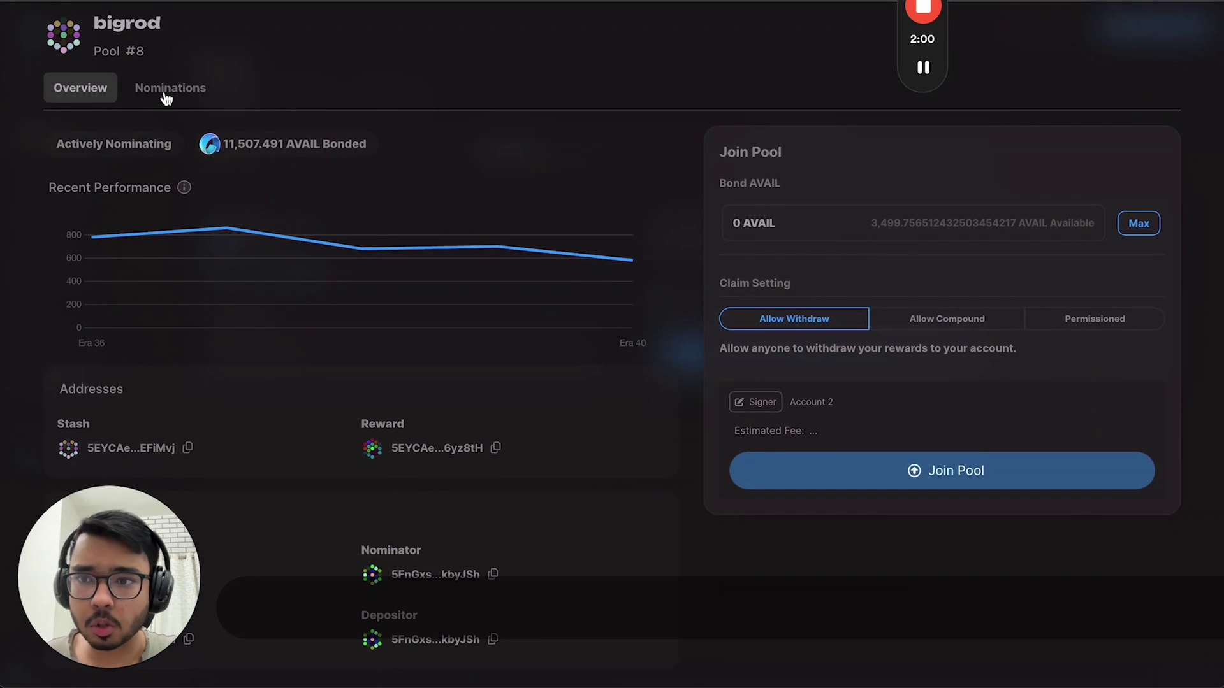
pyautogui.click(166, 96)
pyautogui.click(80, 154)
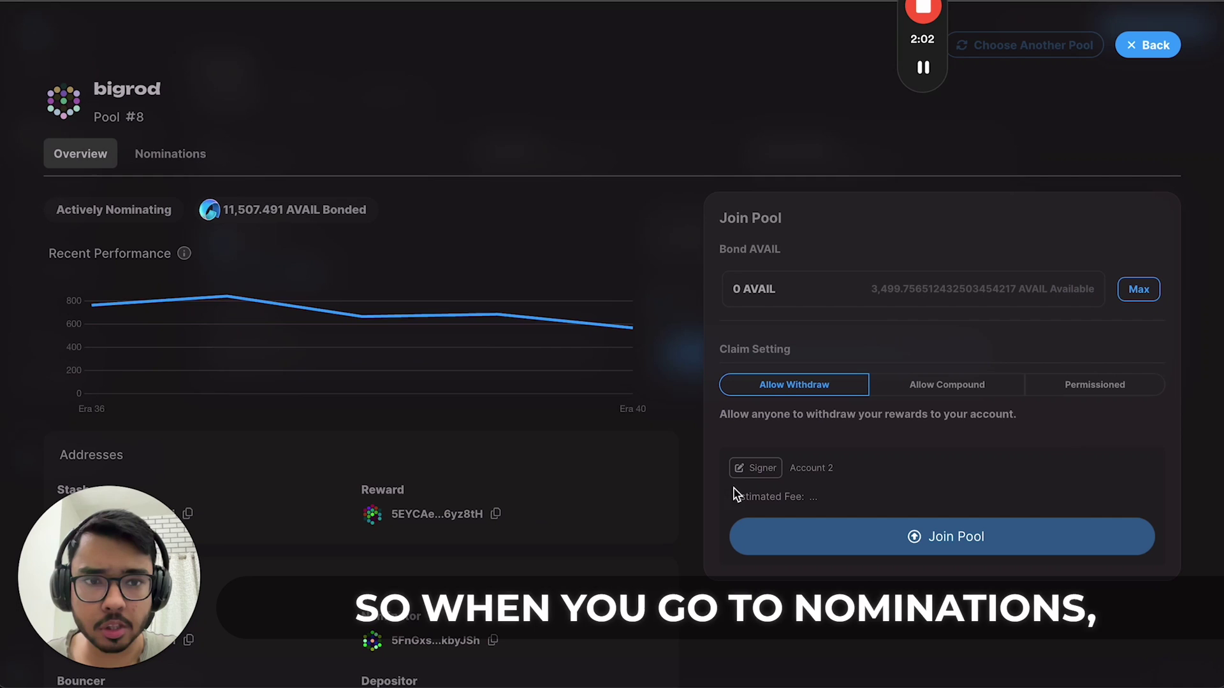
pyautogui.click(1147, 46)
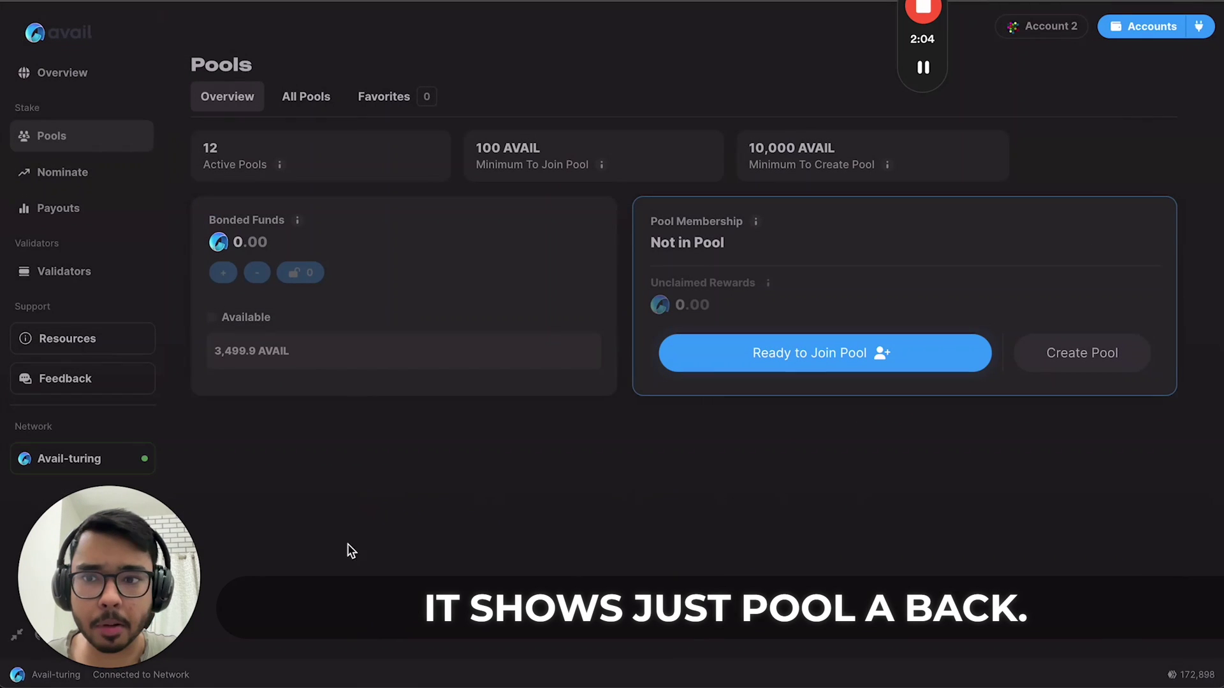
# - In All Pools, glance at Avail Space's details, then open Pool - Stake with US (#5)
pyautogui.click(309, 96)
pyautogui.scroll(-1, 333, 259)
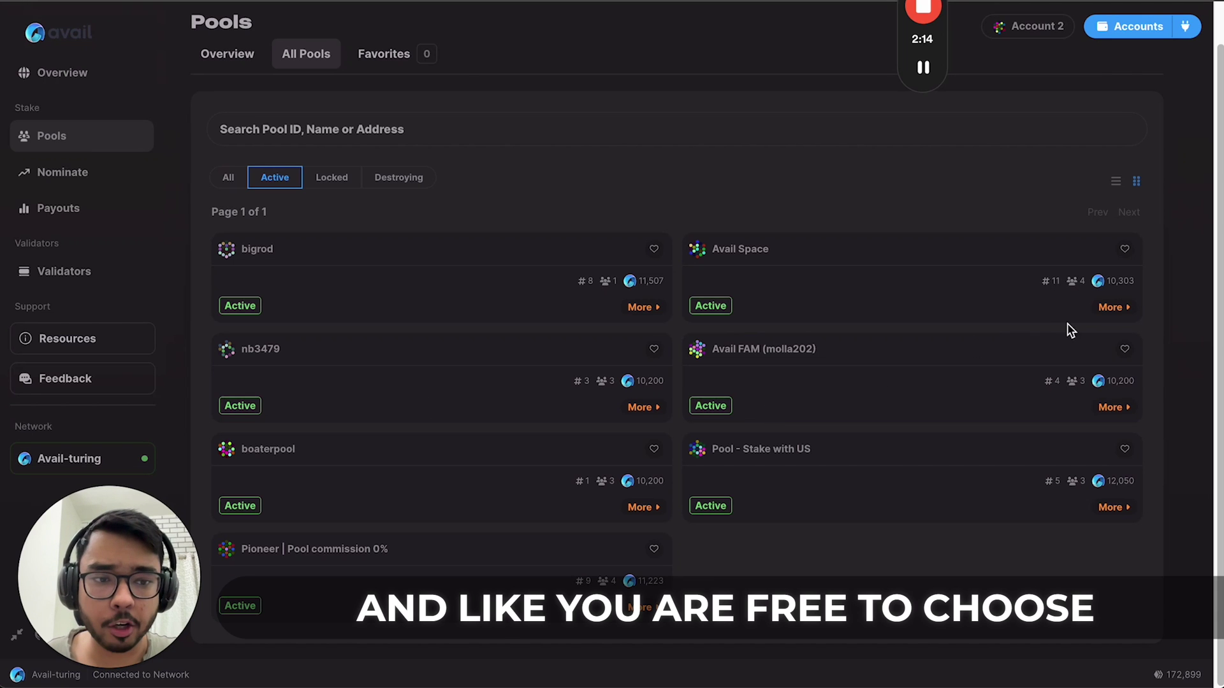
pyautogui.click(1110, 308)
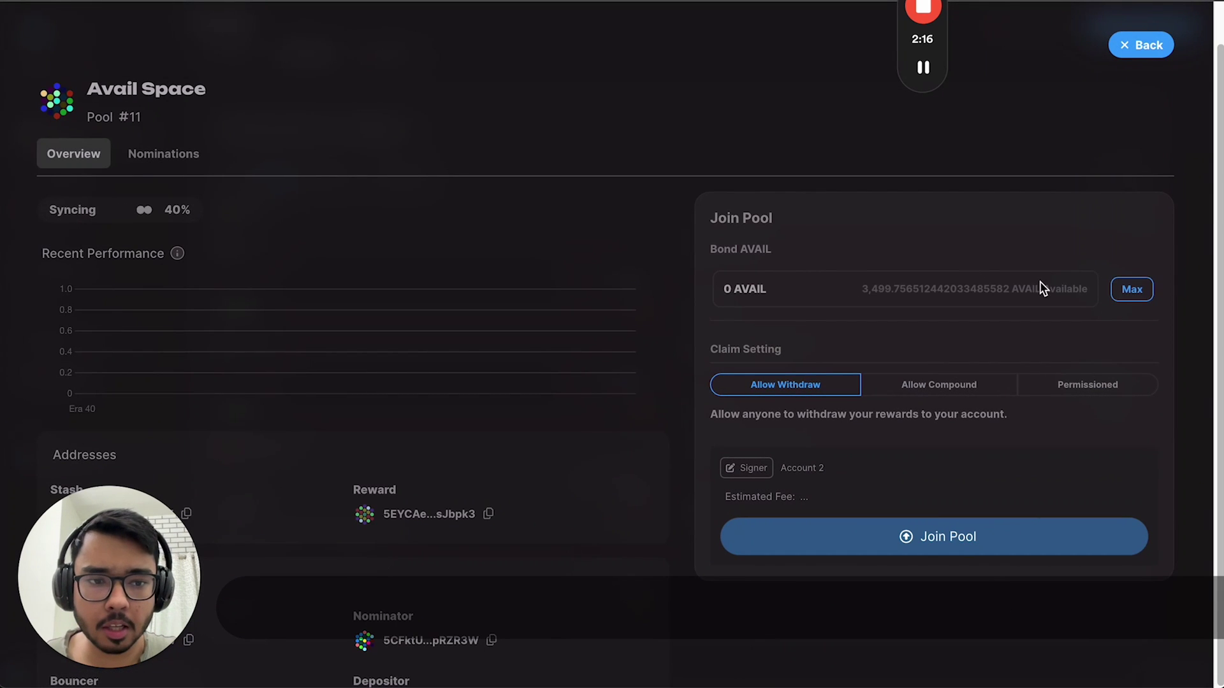
pyautogui.click(1140, 45)
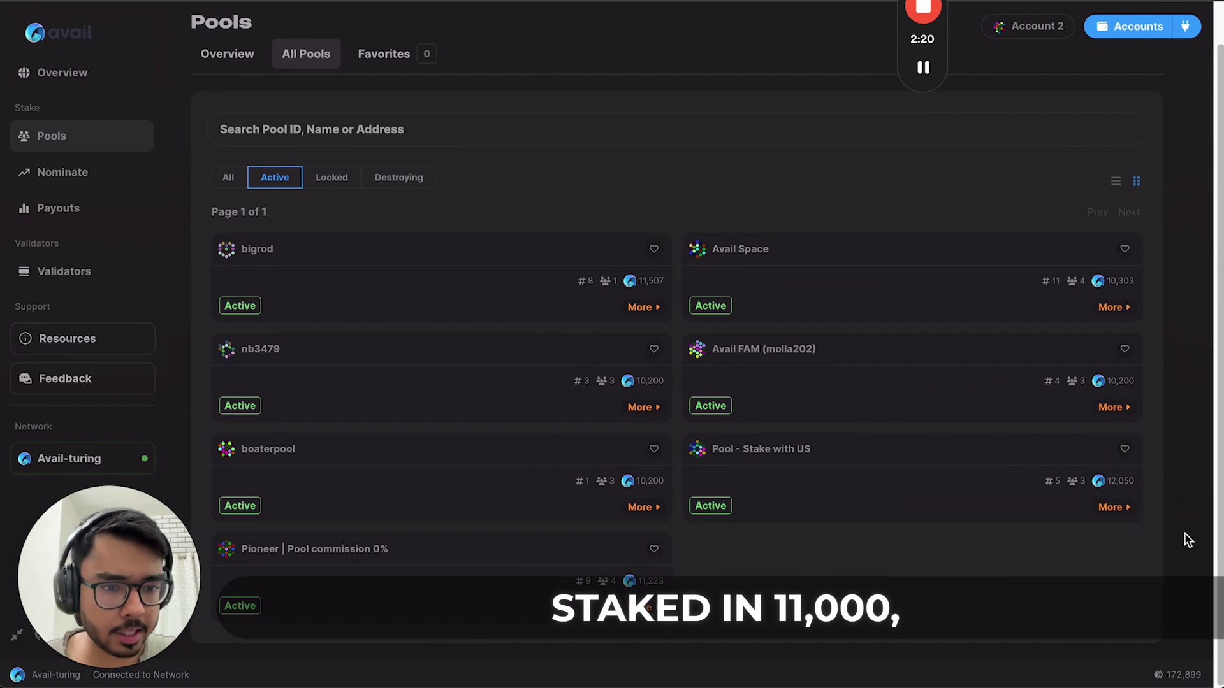
pyautogui.click(1116, 506)
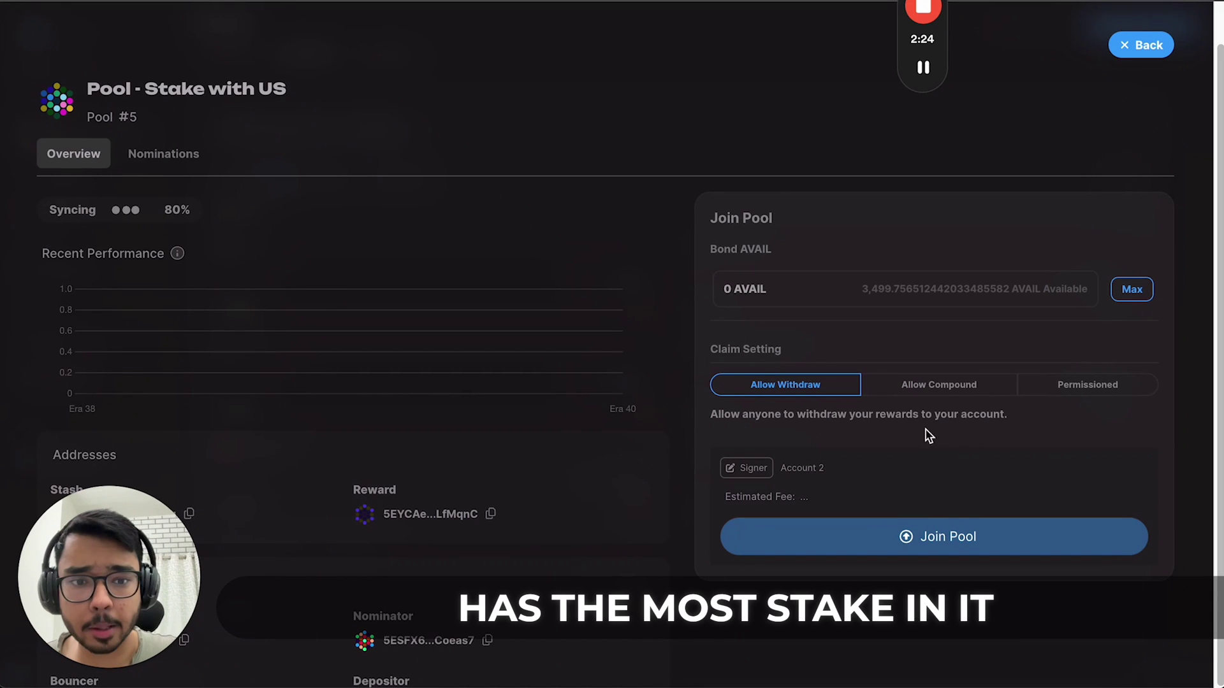
# - Bond 150 AVAIL to Pool #5 with Permissioned claiming and approve the join in SubWallet
pyautogui.click(764, 289)
pyautogui.write('1')
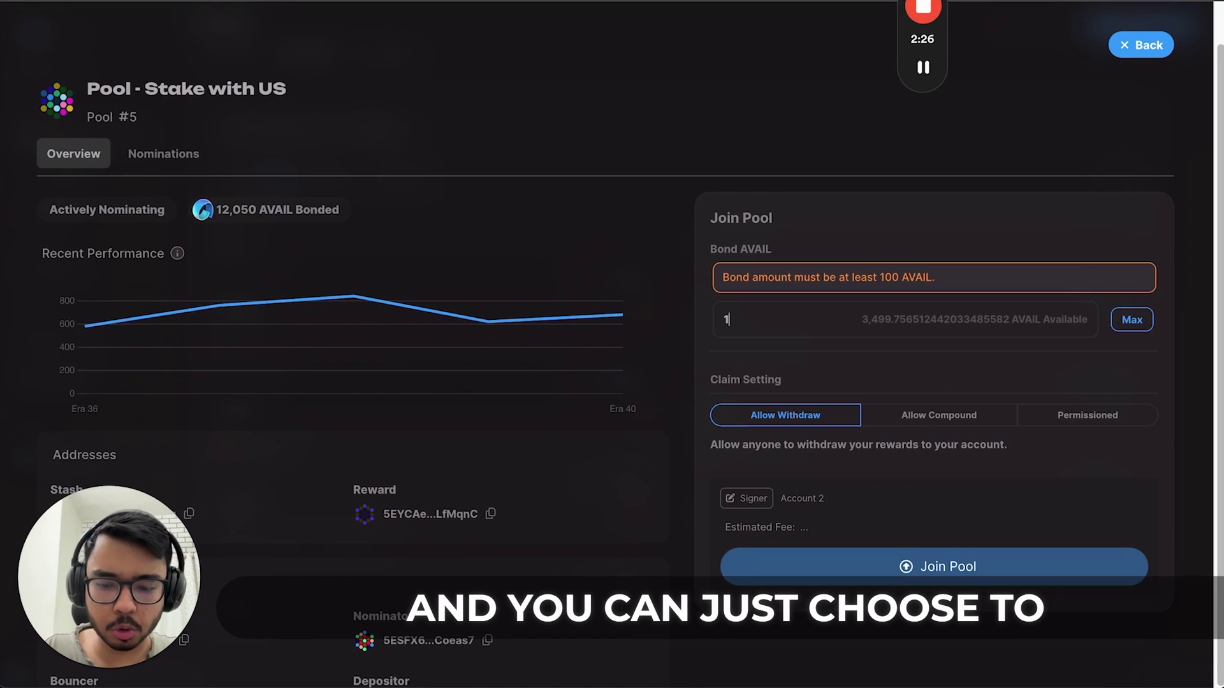
pyautogui.write('50')
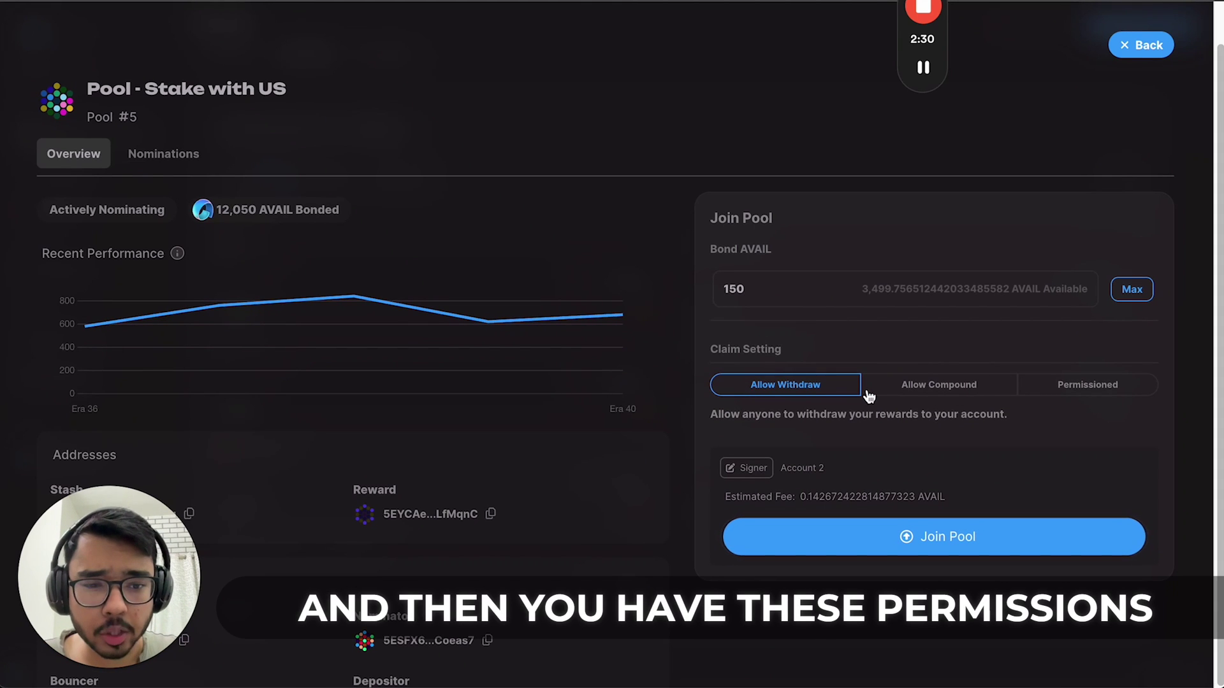
pyautogui.click(994, 387)
pyautogui.click(1125, 386)
pyautogui.click(855, 390)
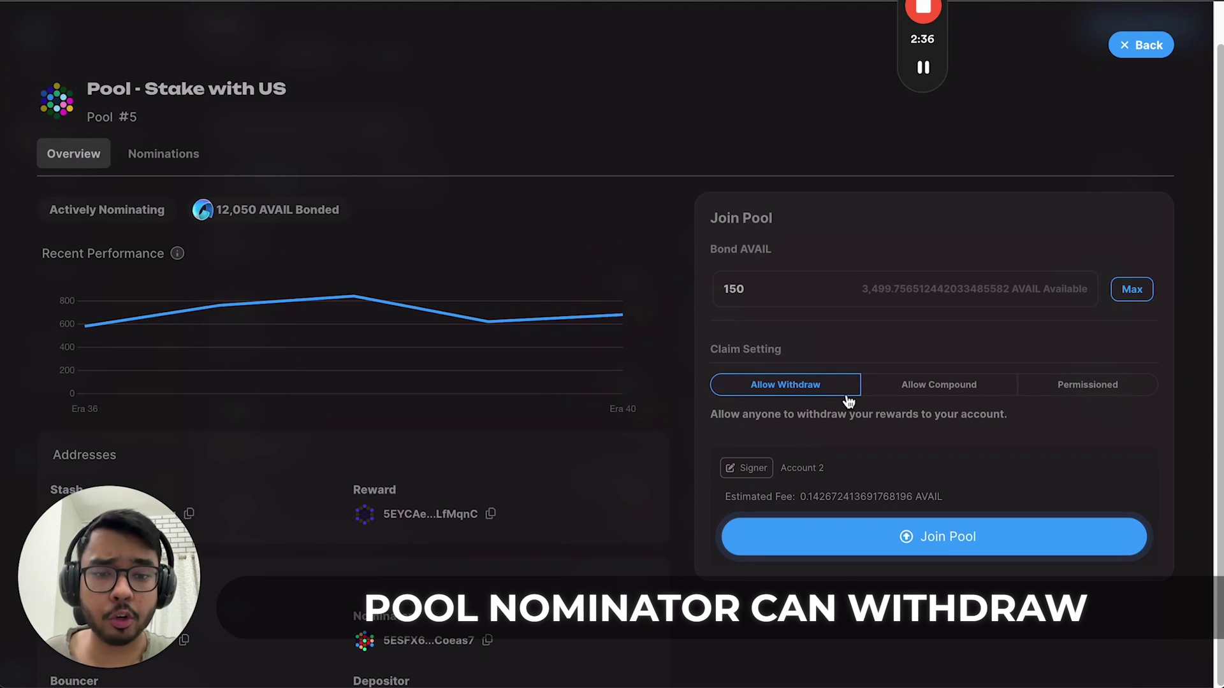
pyautogui.click(883, 391)
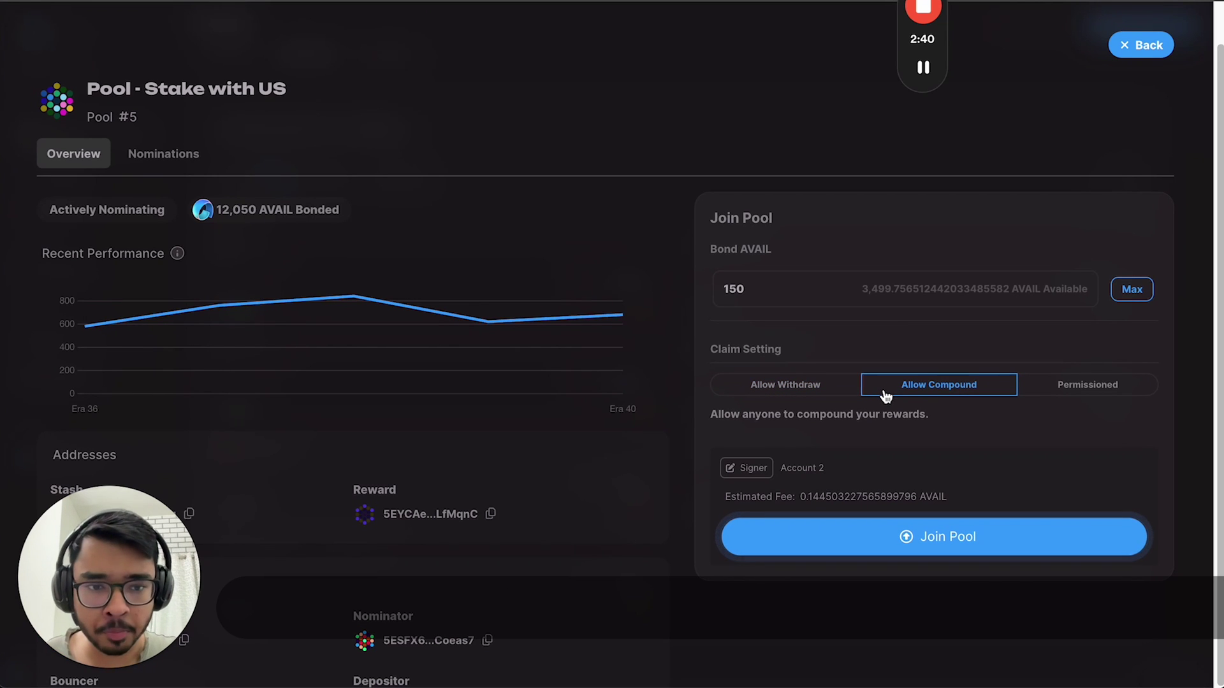
pyautogui.click(1082, 387)
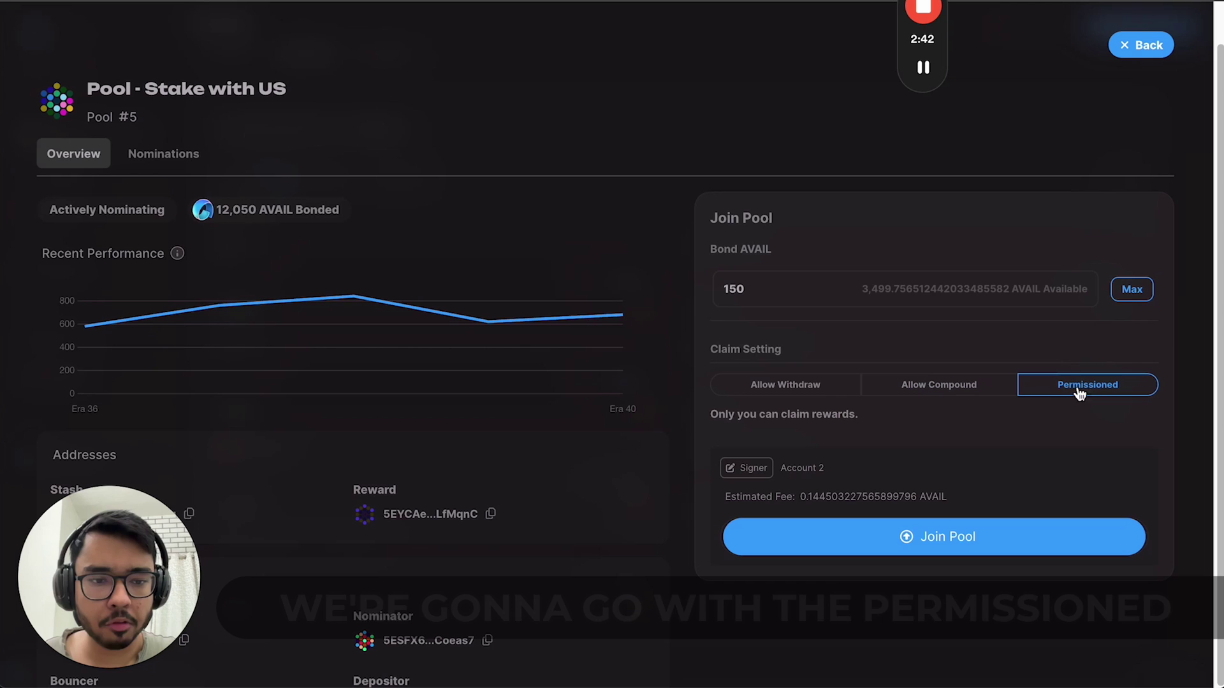
pyautogui.click(862, 538)
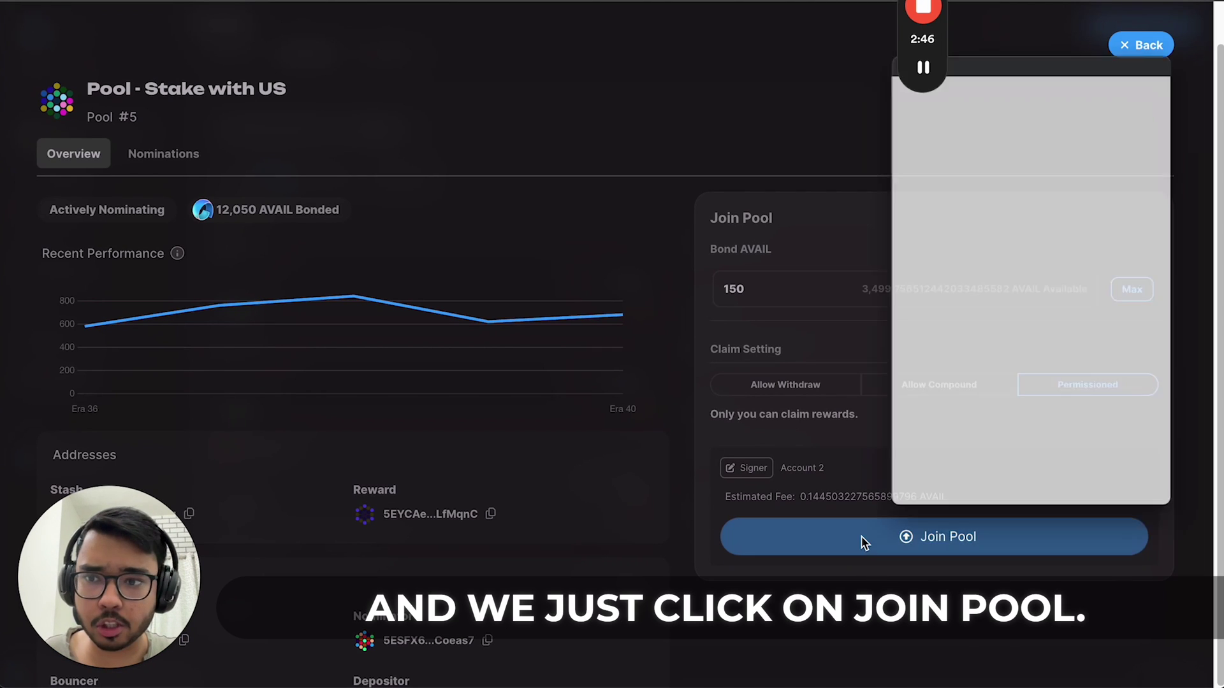
pyautogui.click(1089, 501)
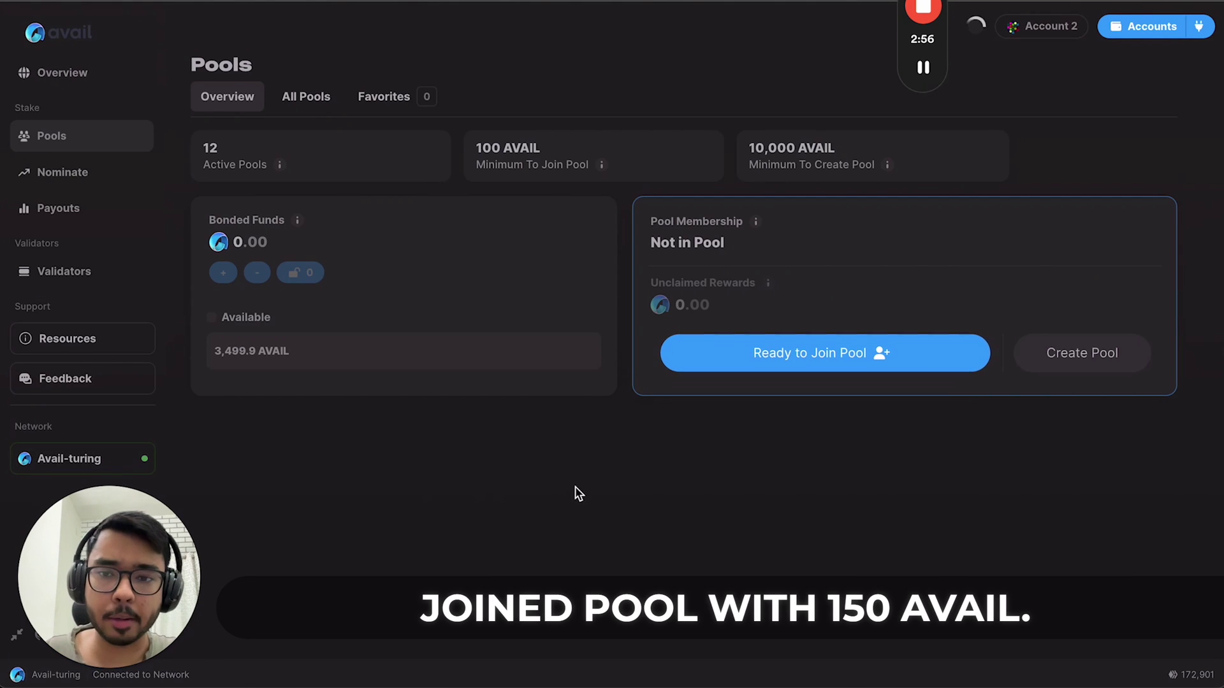
# - Check the Nominate page, then browse the list of validators
pyautogui.click(127, 182)
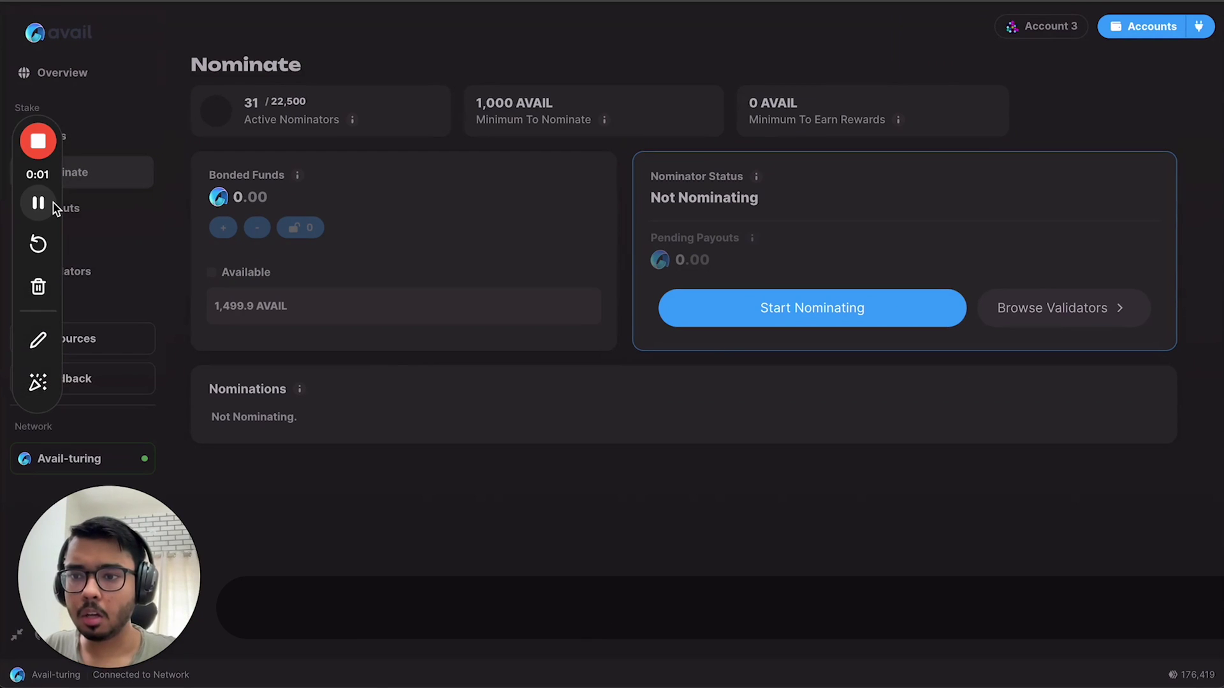
pyautogui.moveTo(58, 193); pyautogui.dragTo(1188, 518)
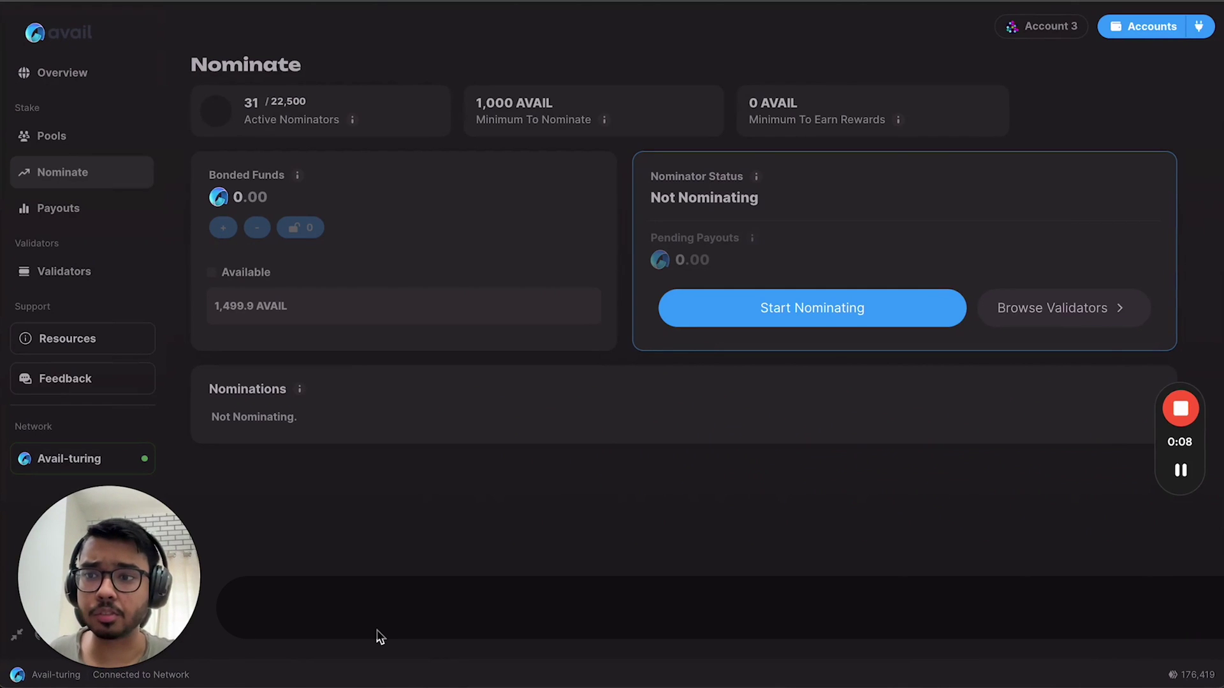
pyautogui.click(63, 279)
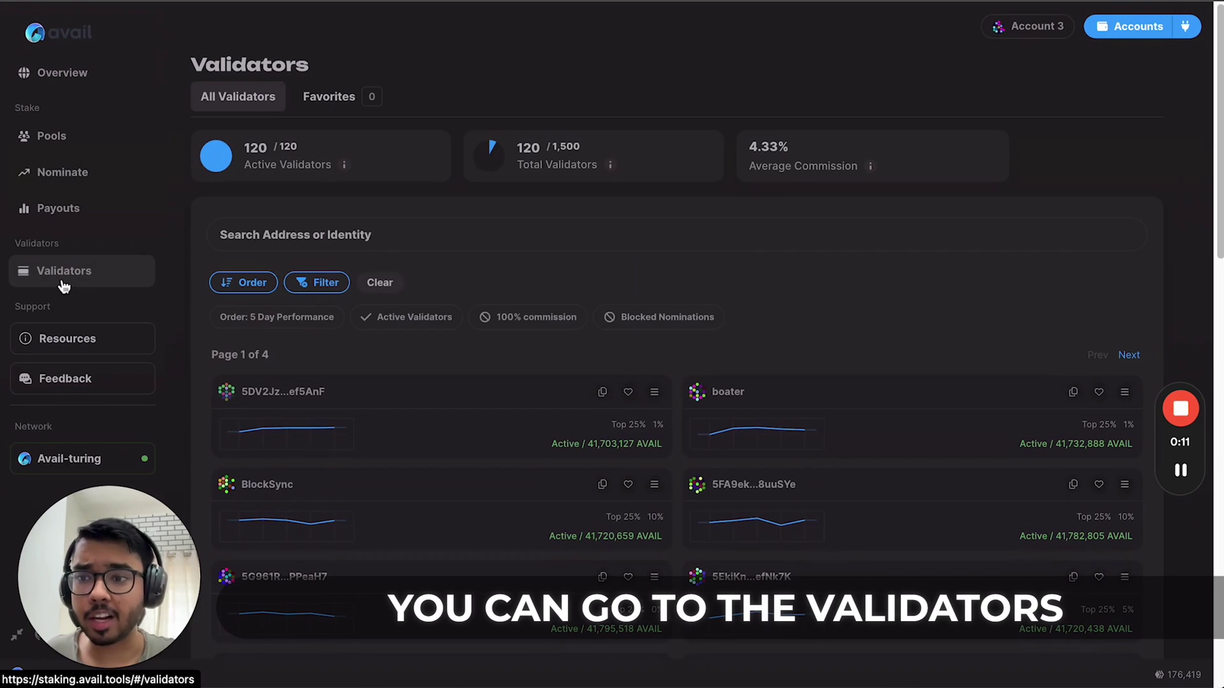
pyautogui.scroll(-5, 671, 190)
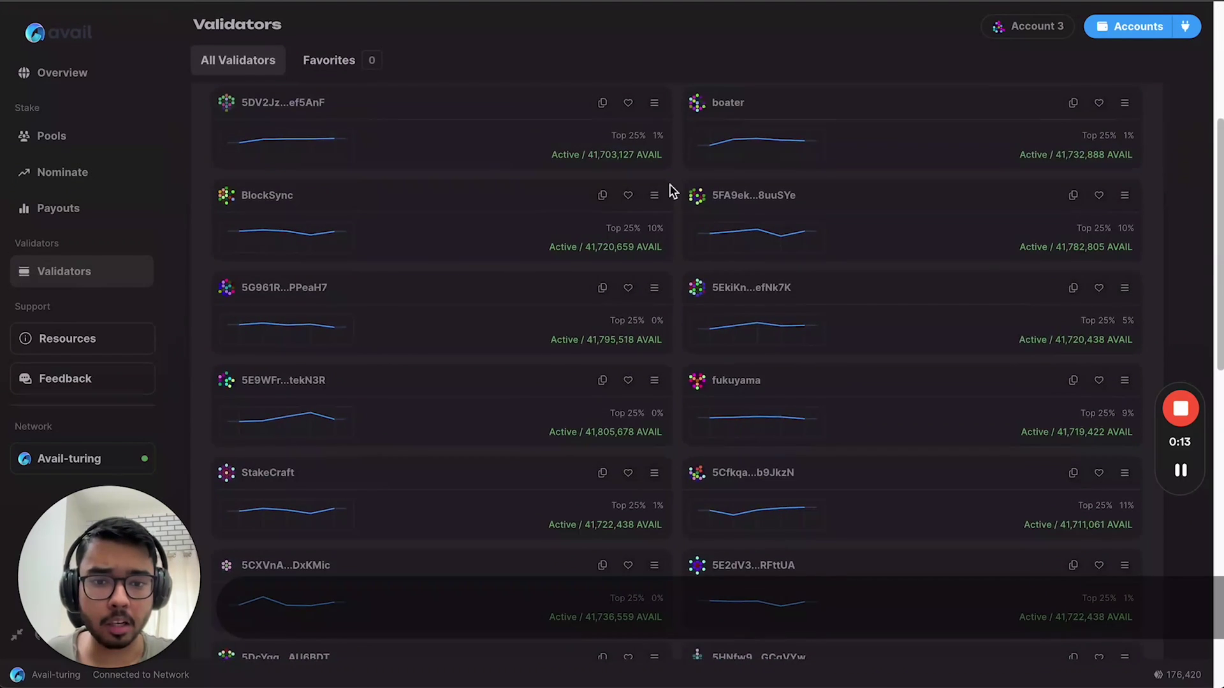
pyautogui.scroll(-2, 449, 373)
pyautogui.scroll(7, 534, 468)
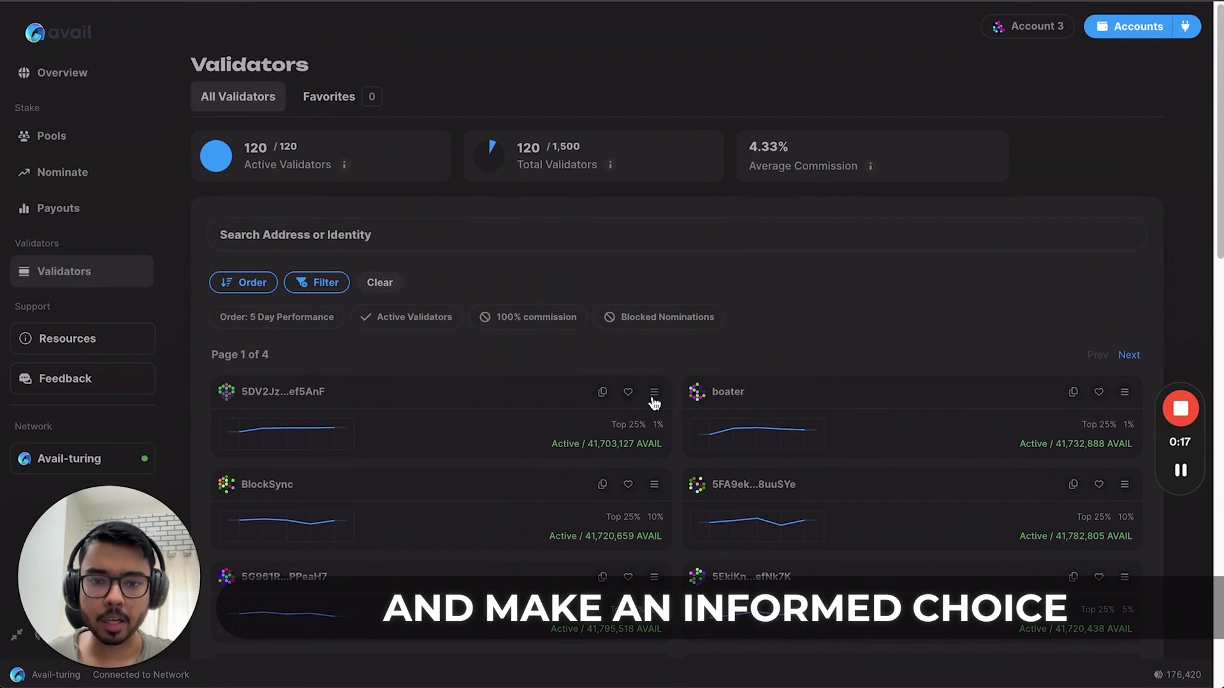
# - View the first validator's performance metrics, then close them and return to Nominate
pyautogui.click(654, 392)
pyautogui.click(701, 408)
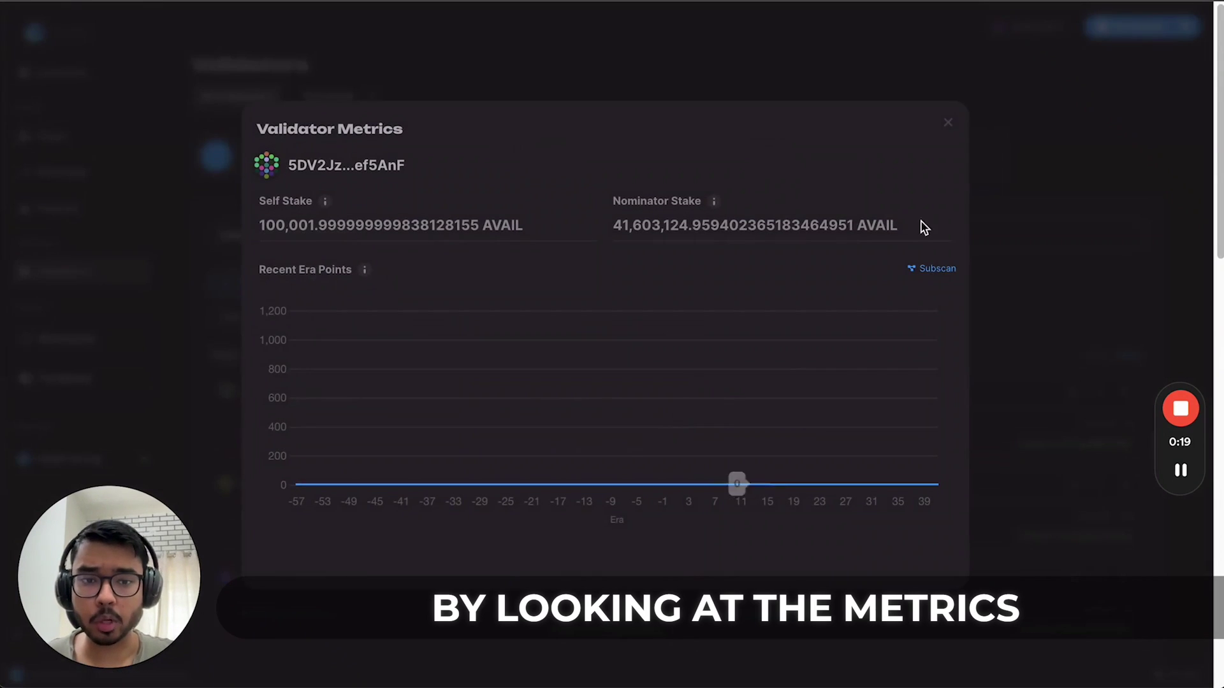
pyautogui.click(949, 120)
pyautogui.click(73, 184)
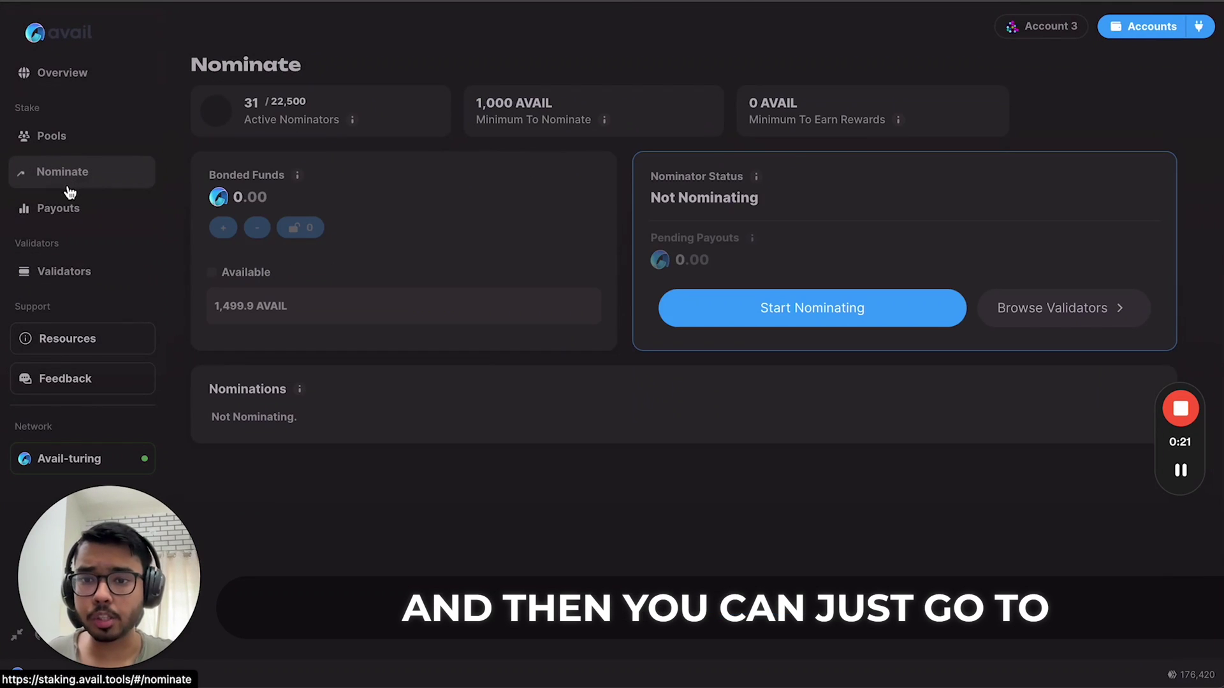
# - Start a nomination with payouts sent to this account as free balance
pyautogui.click(808, 313)
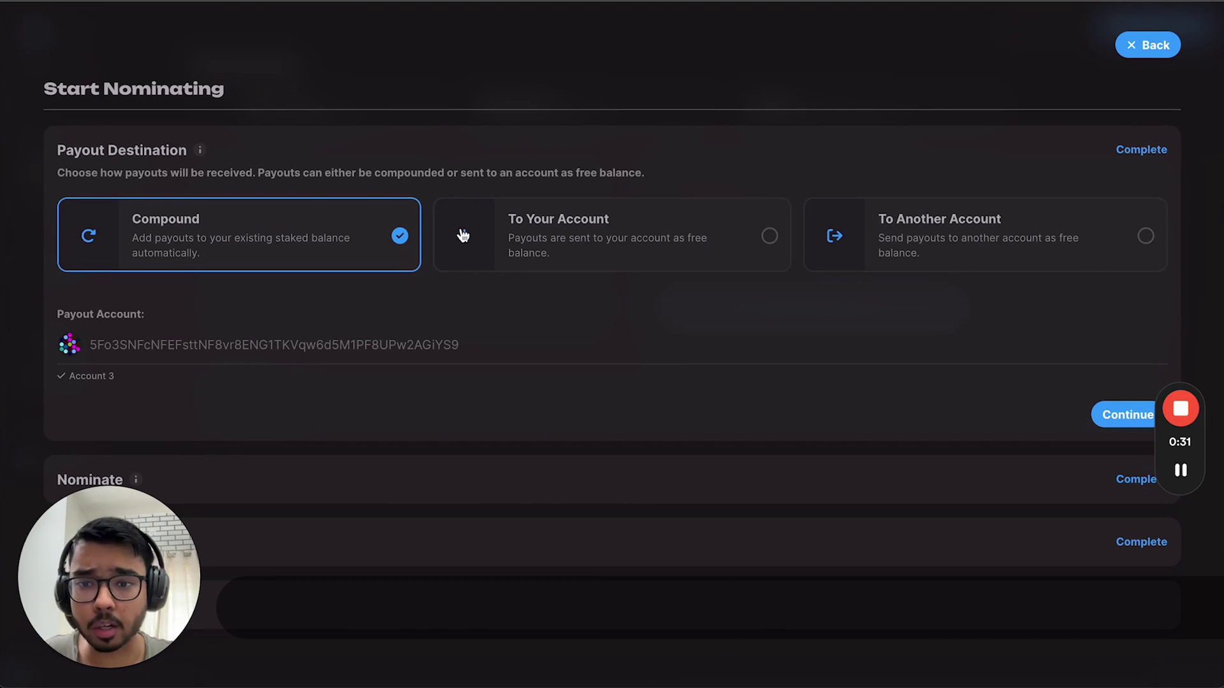
pyautogui.click(599, 239)
pyautogui.click(175, 249)
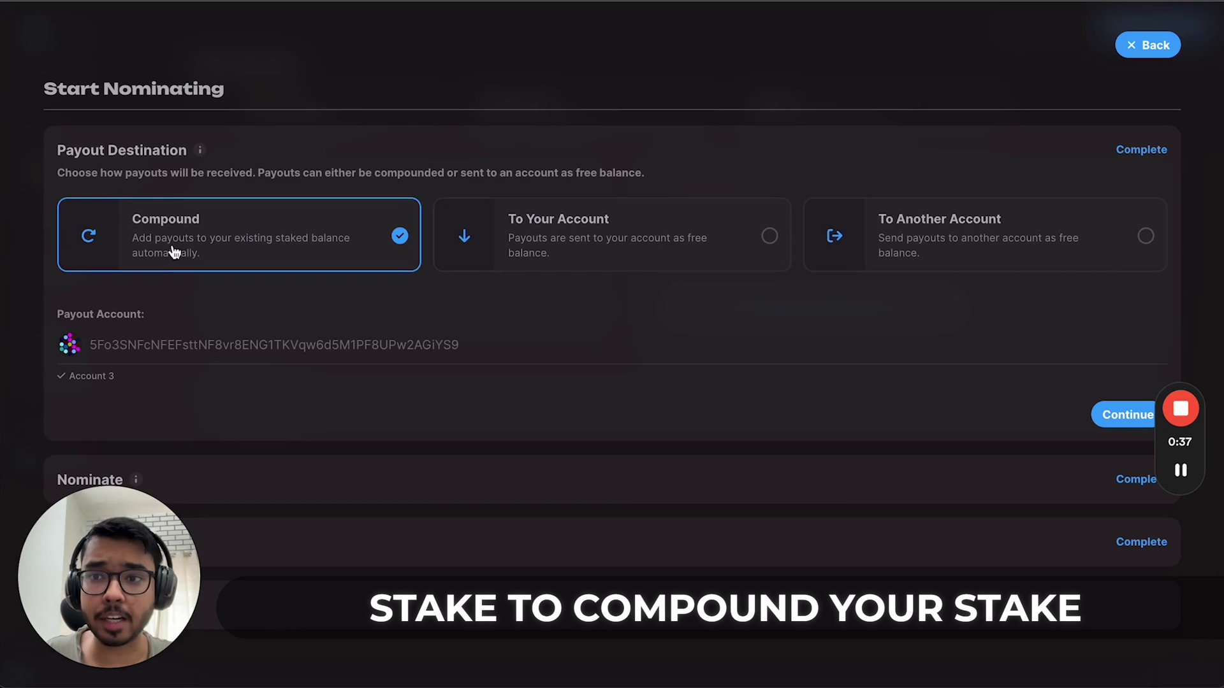
pyautogui.click(610, 229)
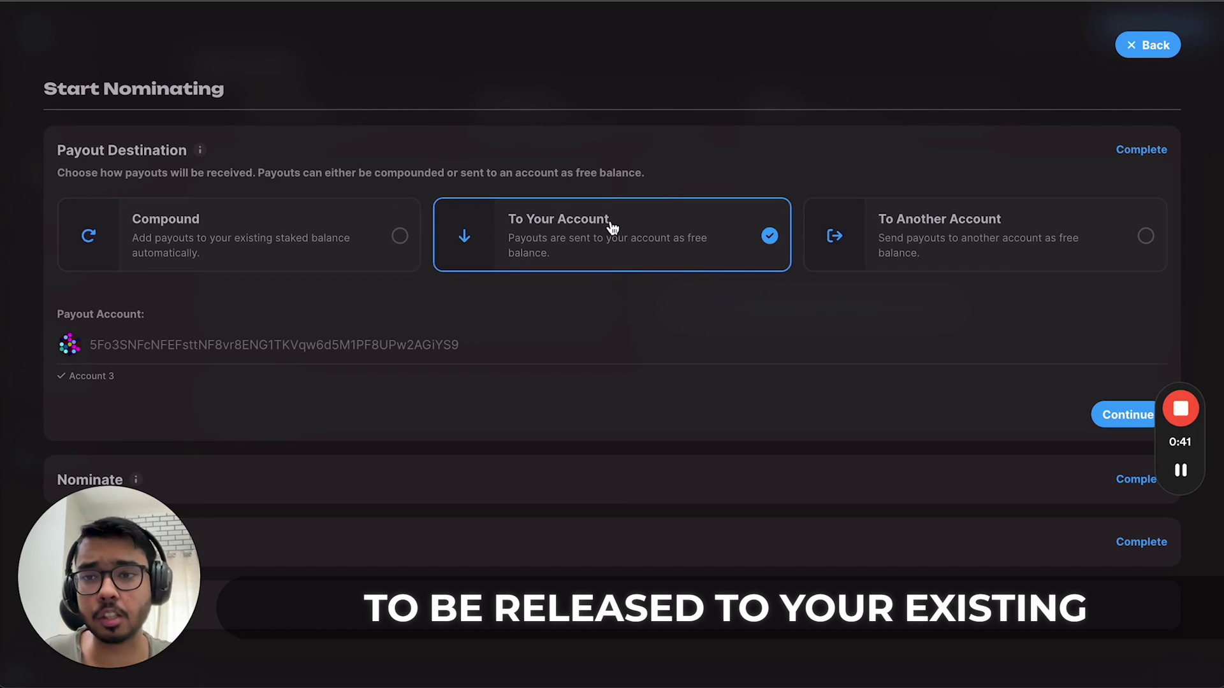
pyautogui.click(966, 226)
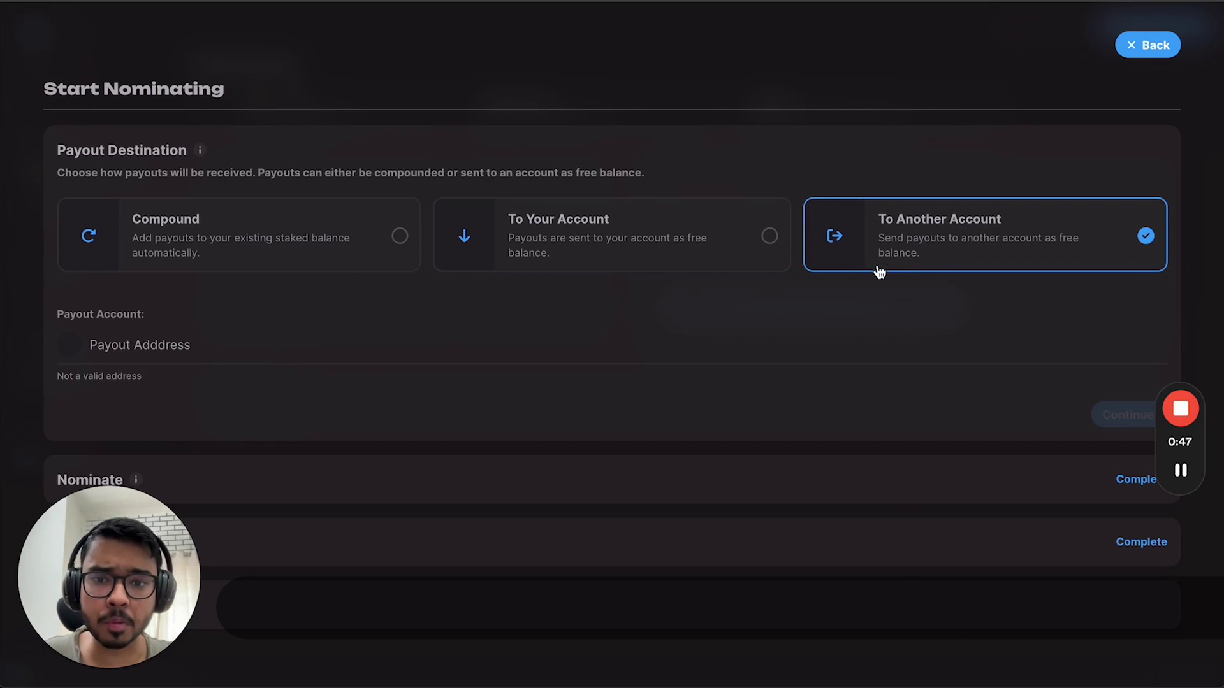
pyautogui.click(712, 250)
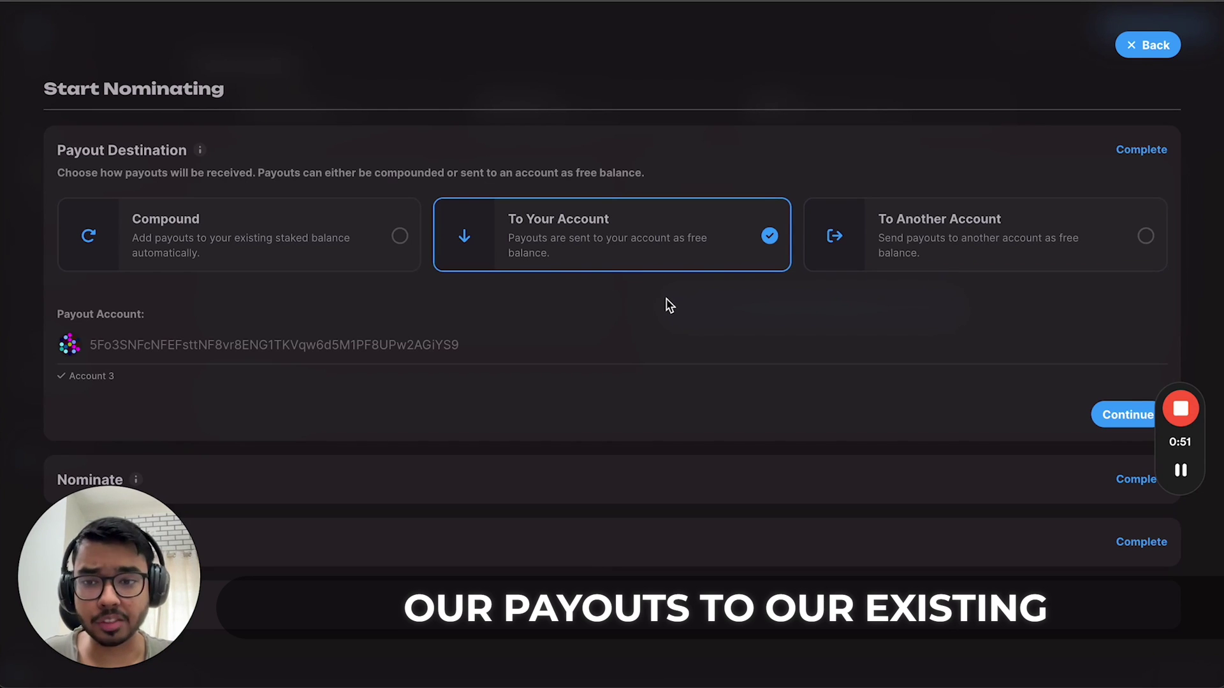
pyautogui.click(1127, 415)
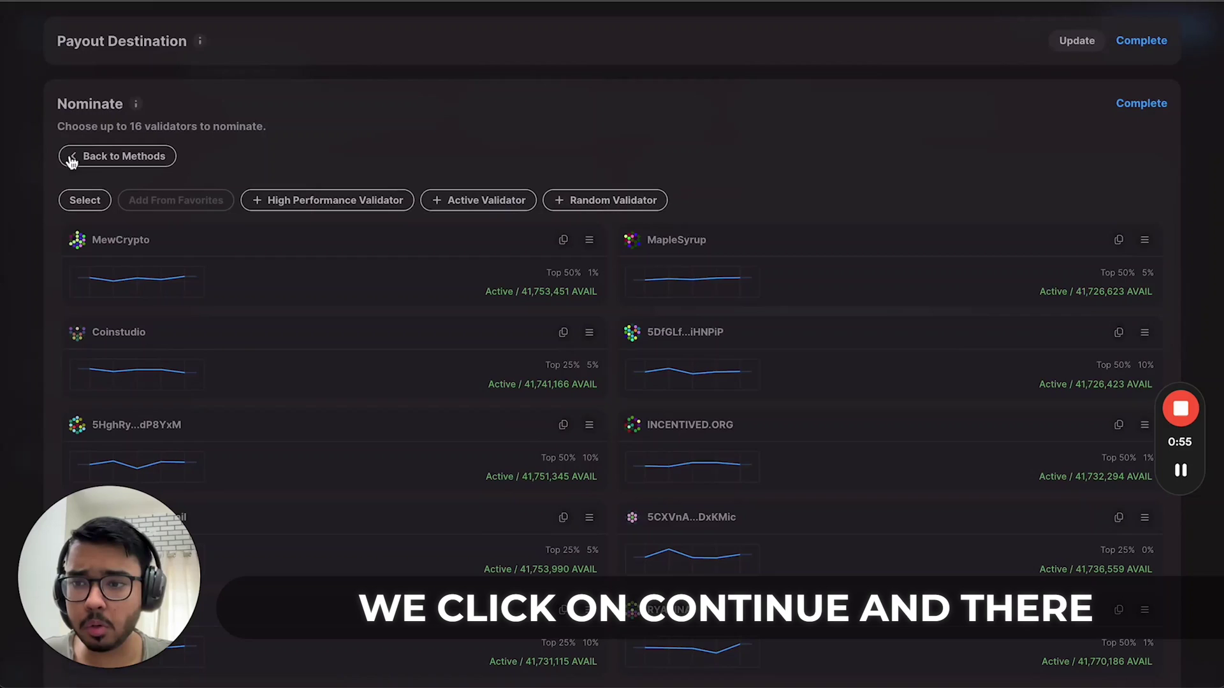
# - Switch the validator method to Optimal Selection so top performers are picked automatically
pyautogui.click(112, 156)
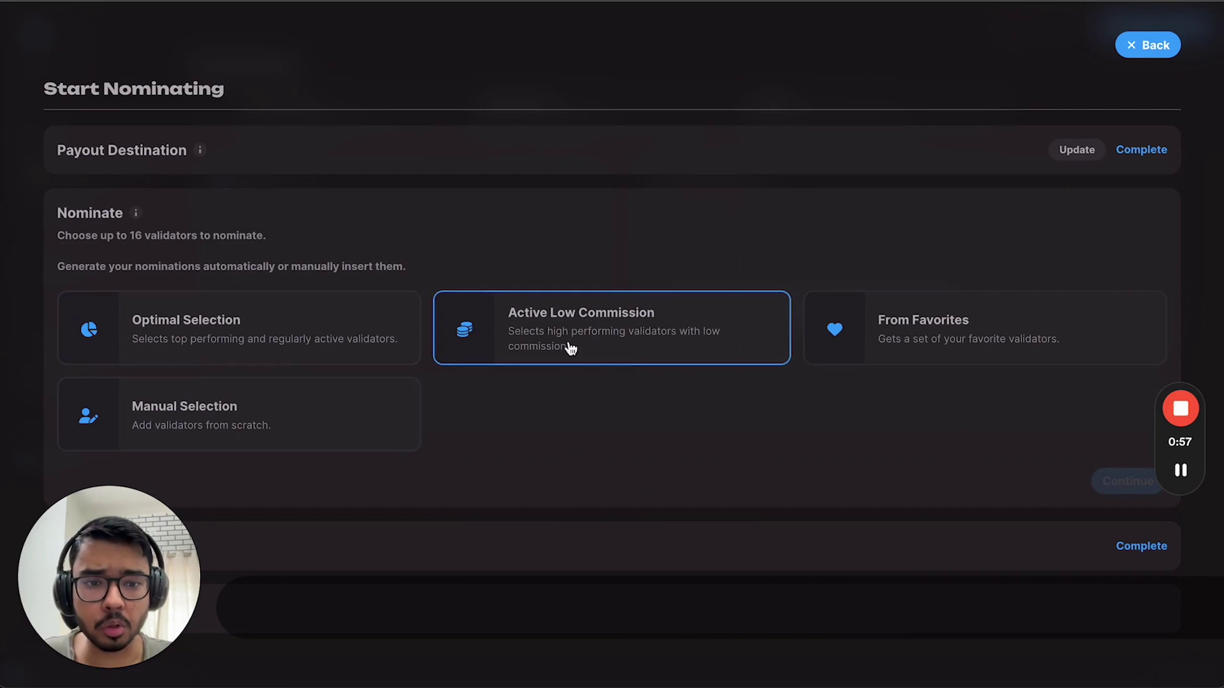
pyautogui.click(217, 319)
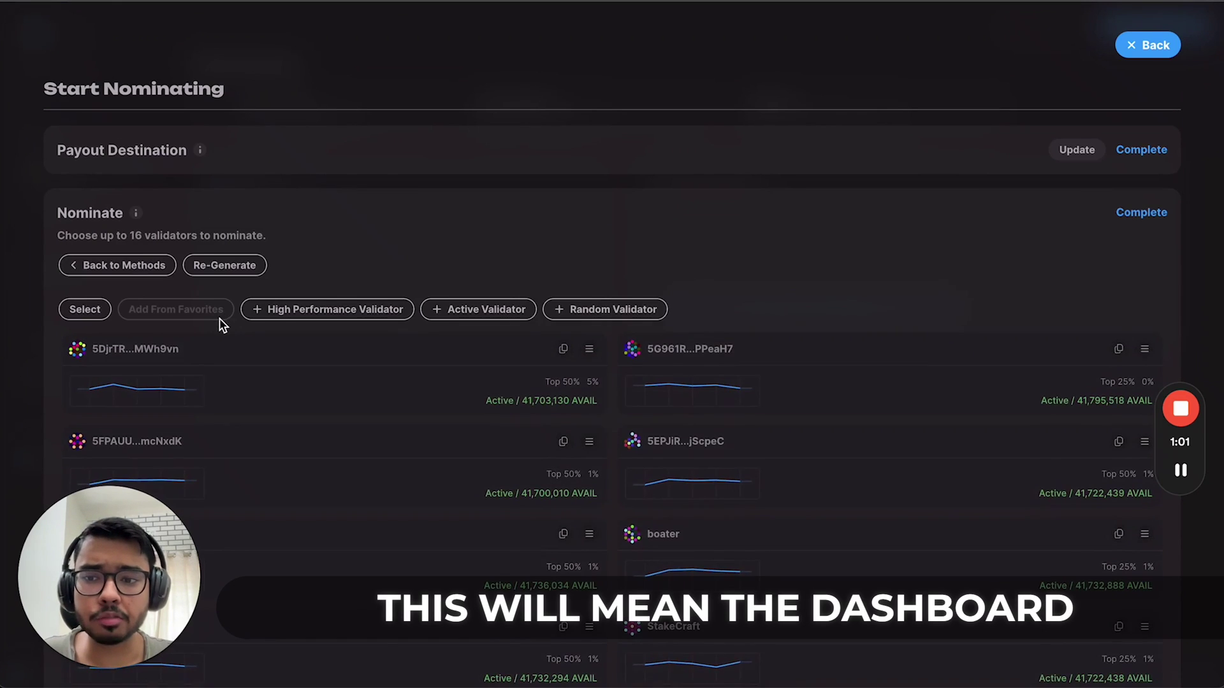
pyautogui.scroll(-2, 219, 318)
pyautogui.scroll(-2, 446, 330)
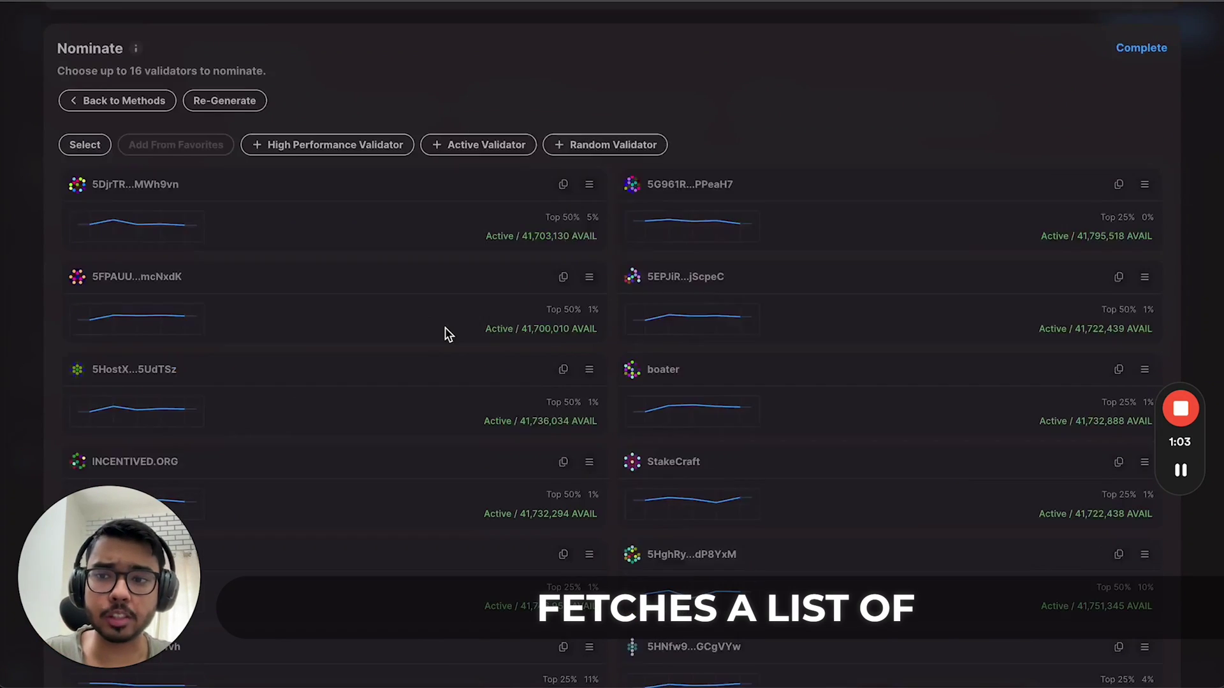
pyautogui.scroll(-2, 446, 333)
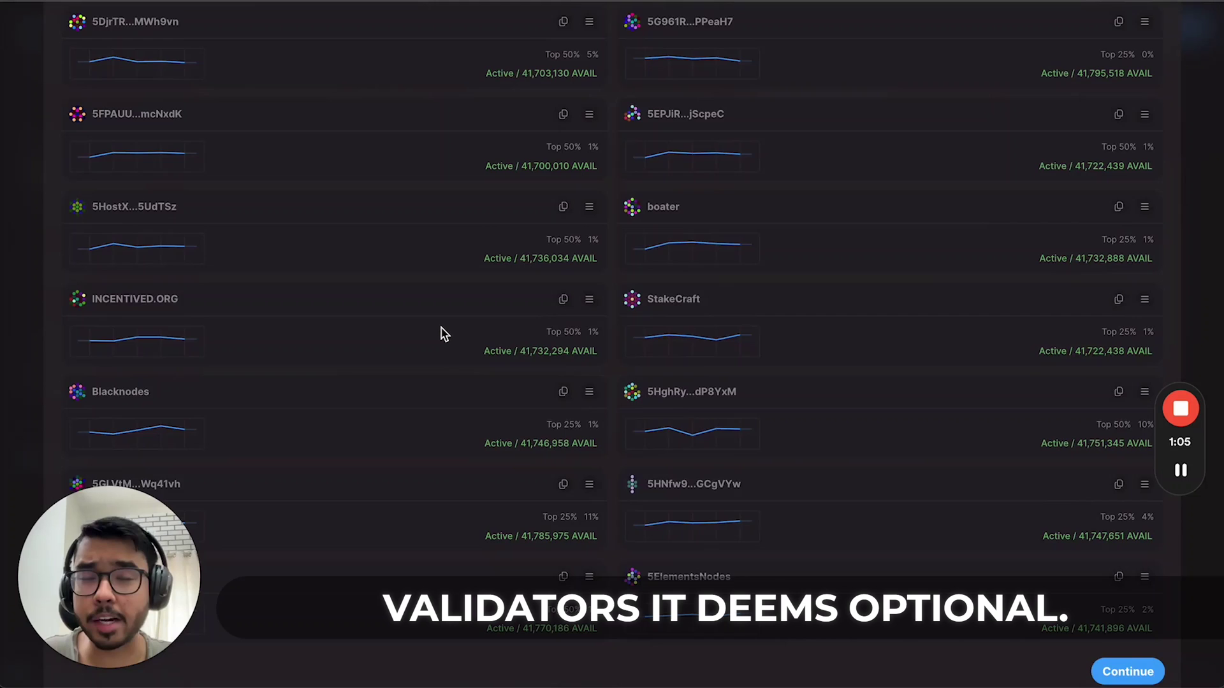
pyautogui.scroll(-2, 443, 333)
# - Review the 14 selected validators and confirm a 1,100 AVAIL bond
pyautogui.scroll(4, 446, 325)
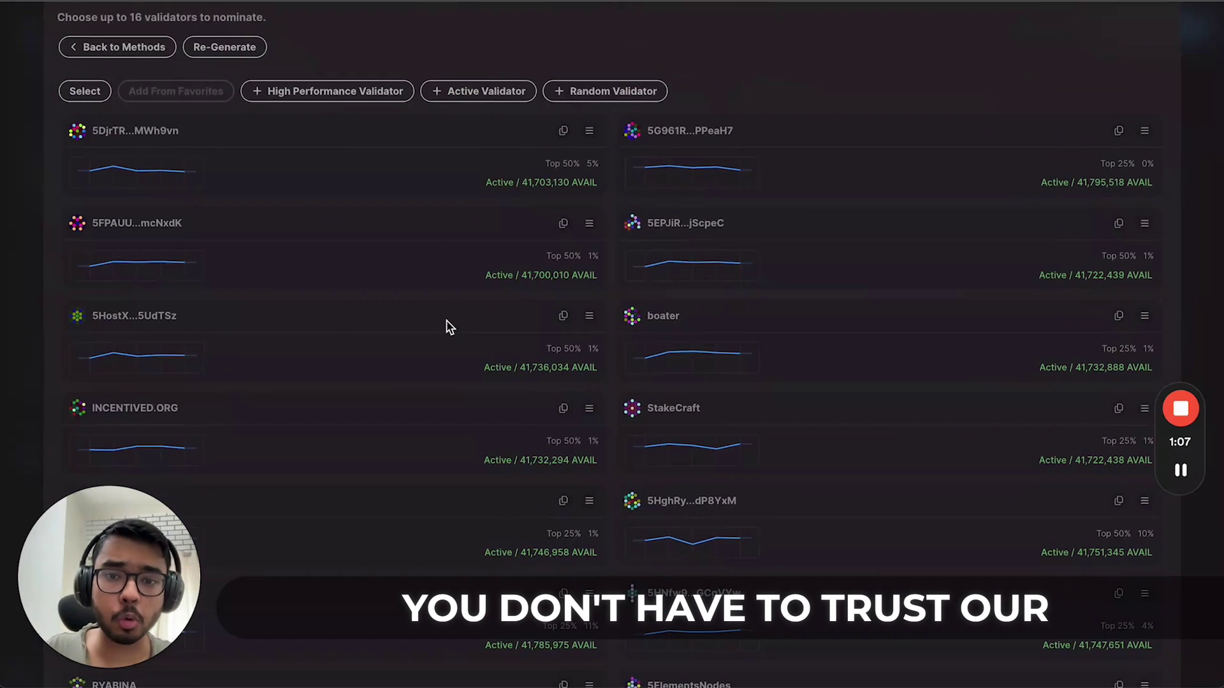
pyautogui.scroll(-2, 446, 328)
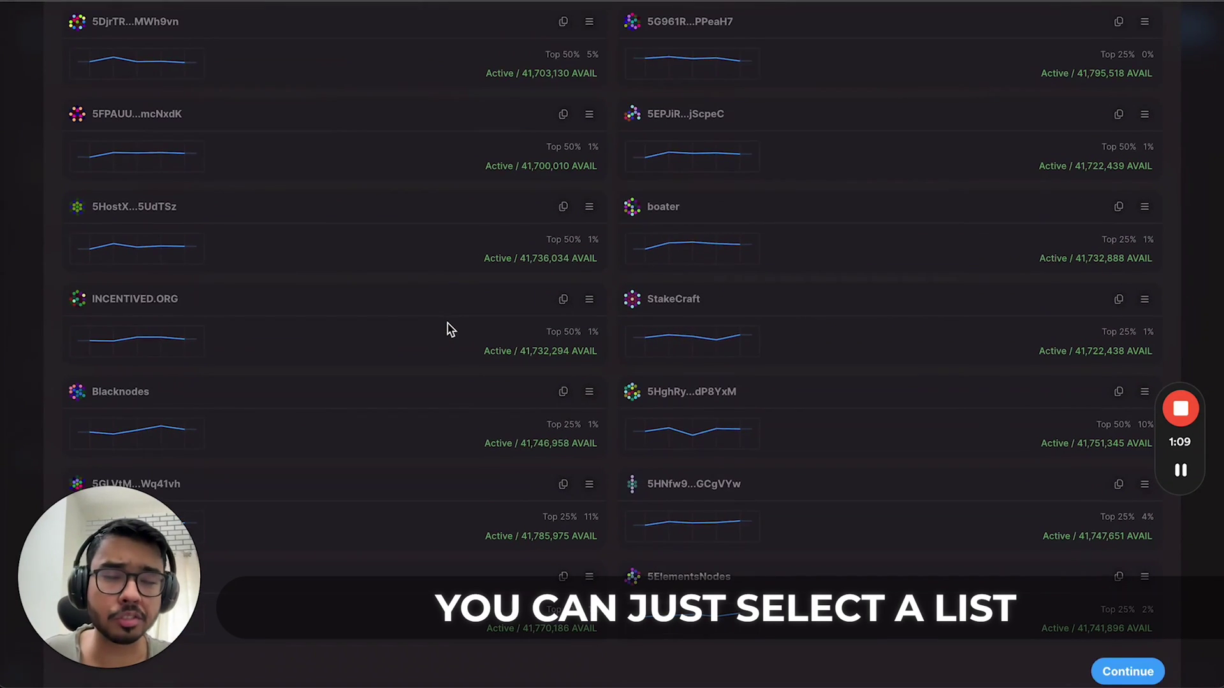
pyautogui.scroll(2, 446, 328)
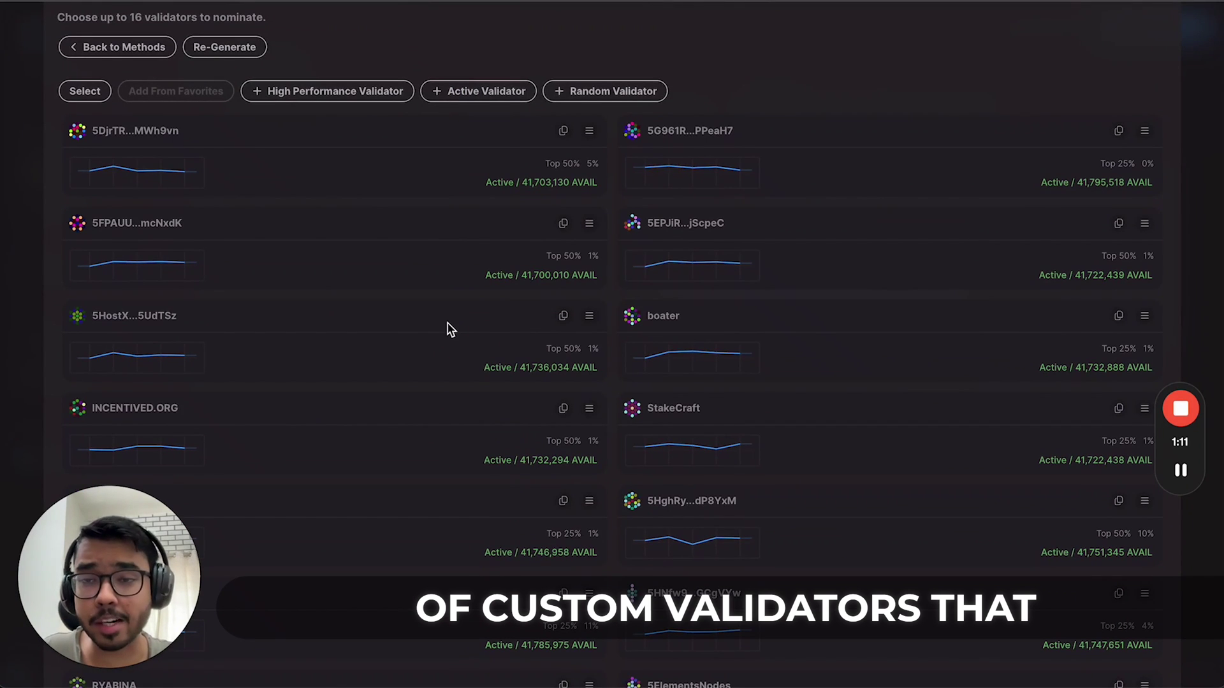
pyautogui.scroll(-2, 447, 328)
pyautogui.scroll(-3, 448, 331)
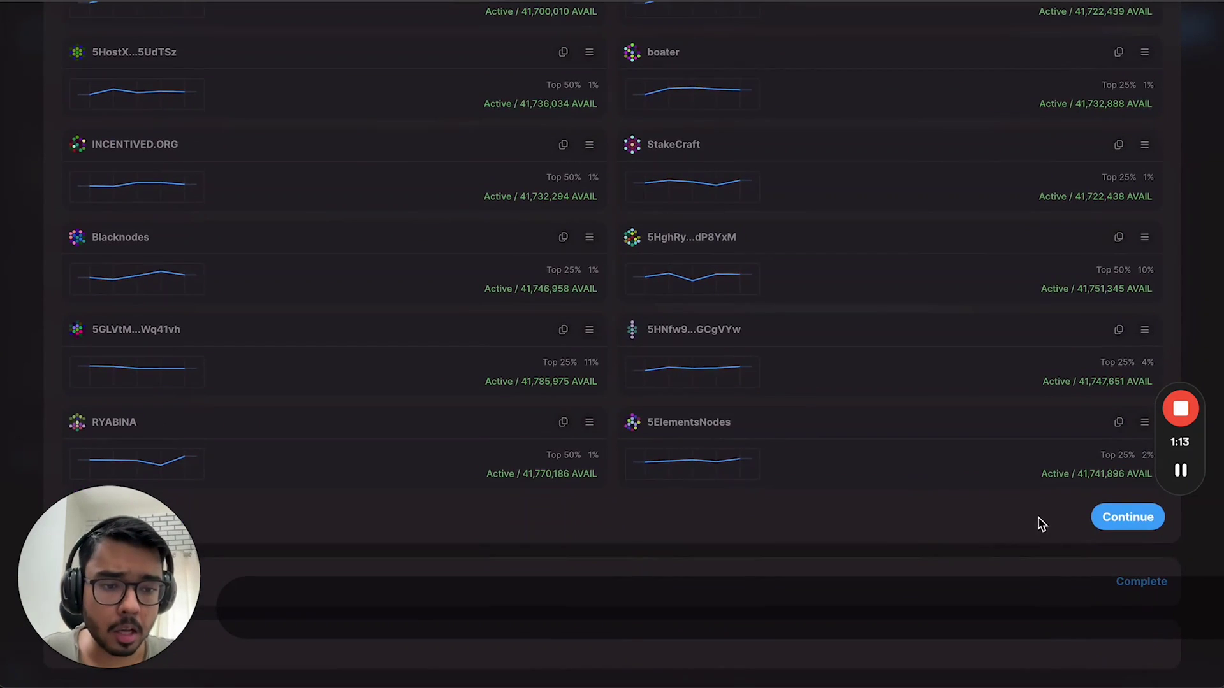
pyautogui.scroll(9, 1158, 519)
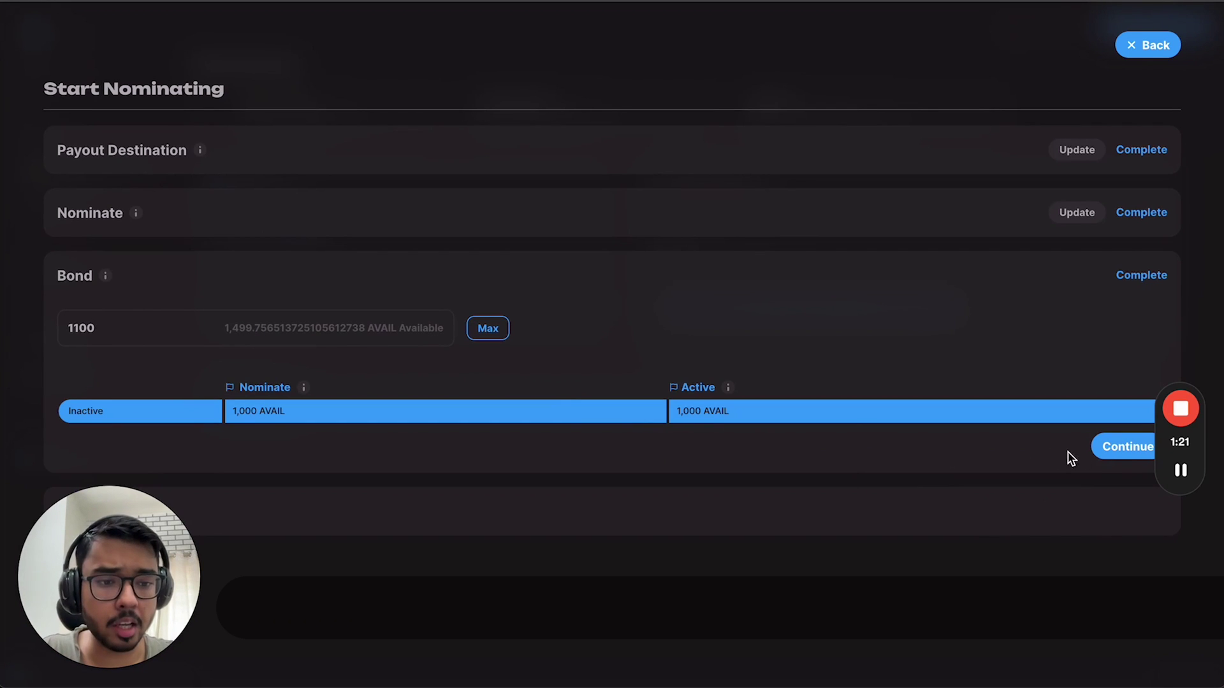
pyautogui.click(1112, 448)
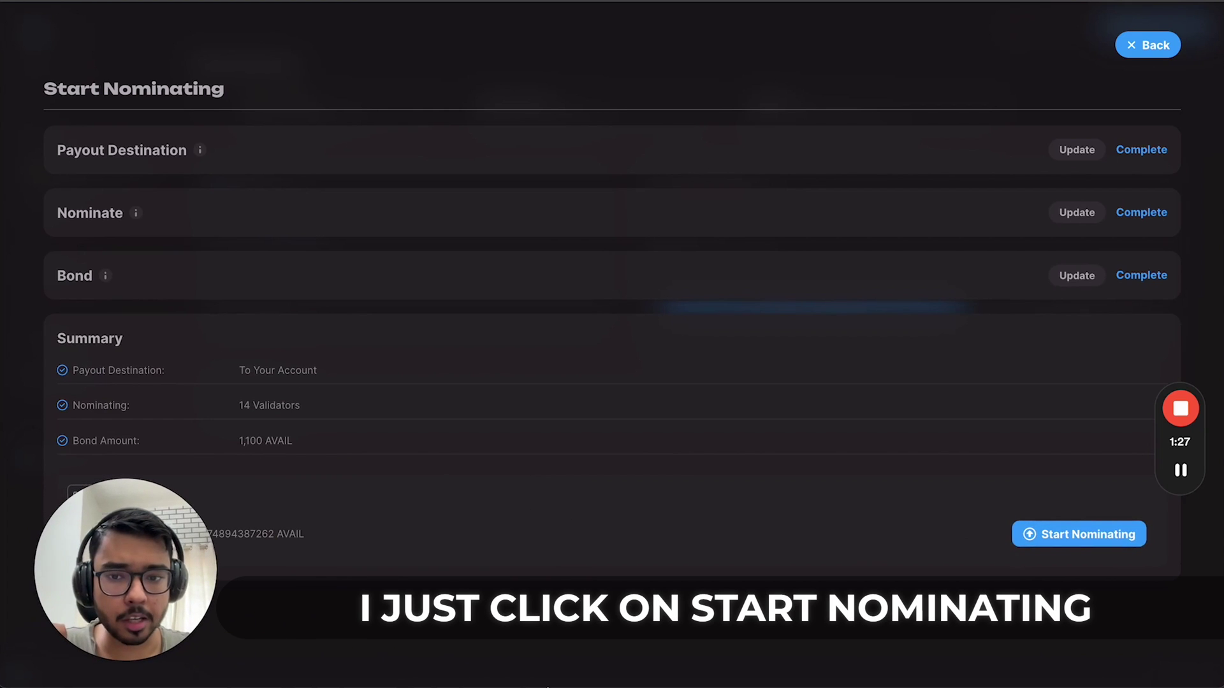
# - Submit the nomination, unlock SubWallet with the wallet password, and approve Account 3's signature
pyautogui.click(1044, 539)
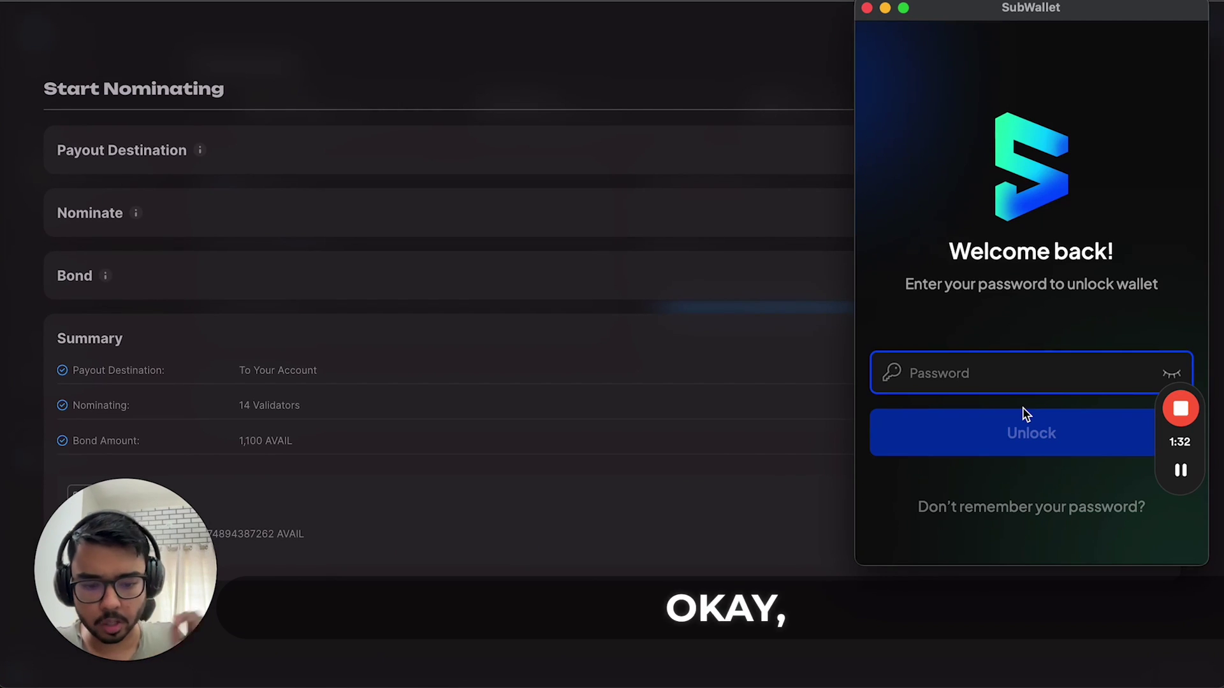
pyautogui.write('••••••••••')
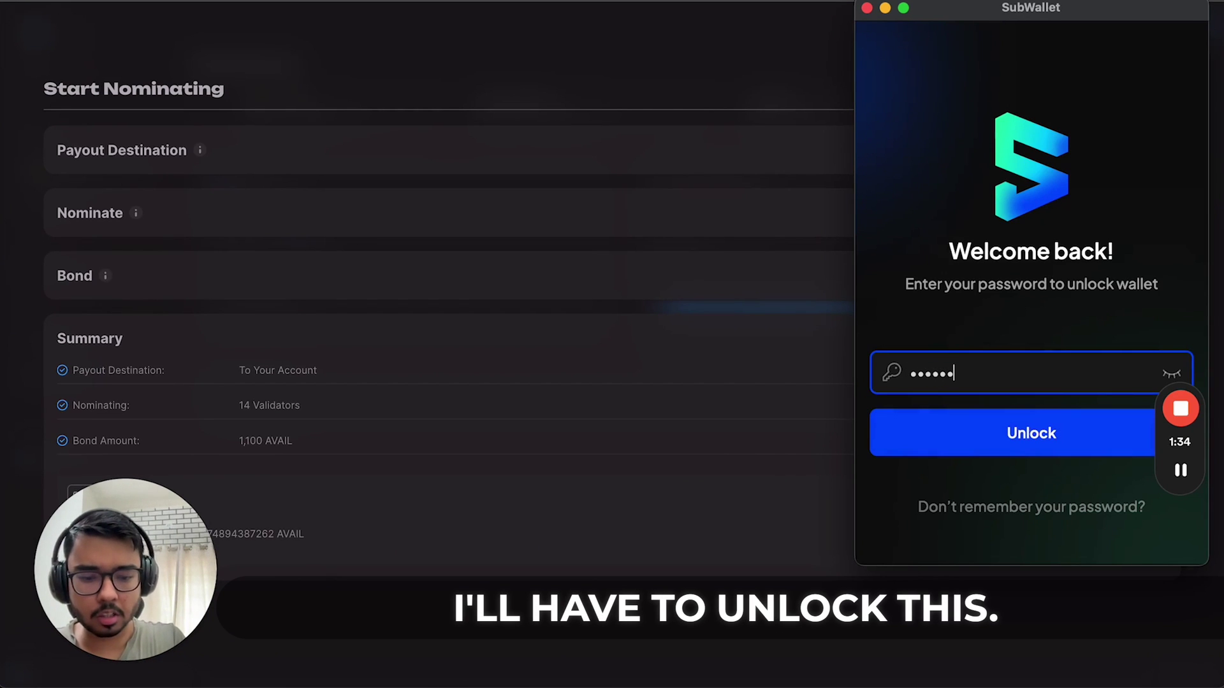
pyautogui.press('Return')
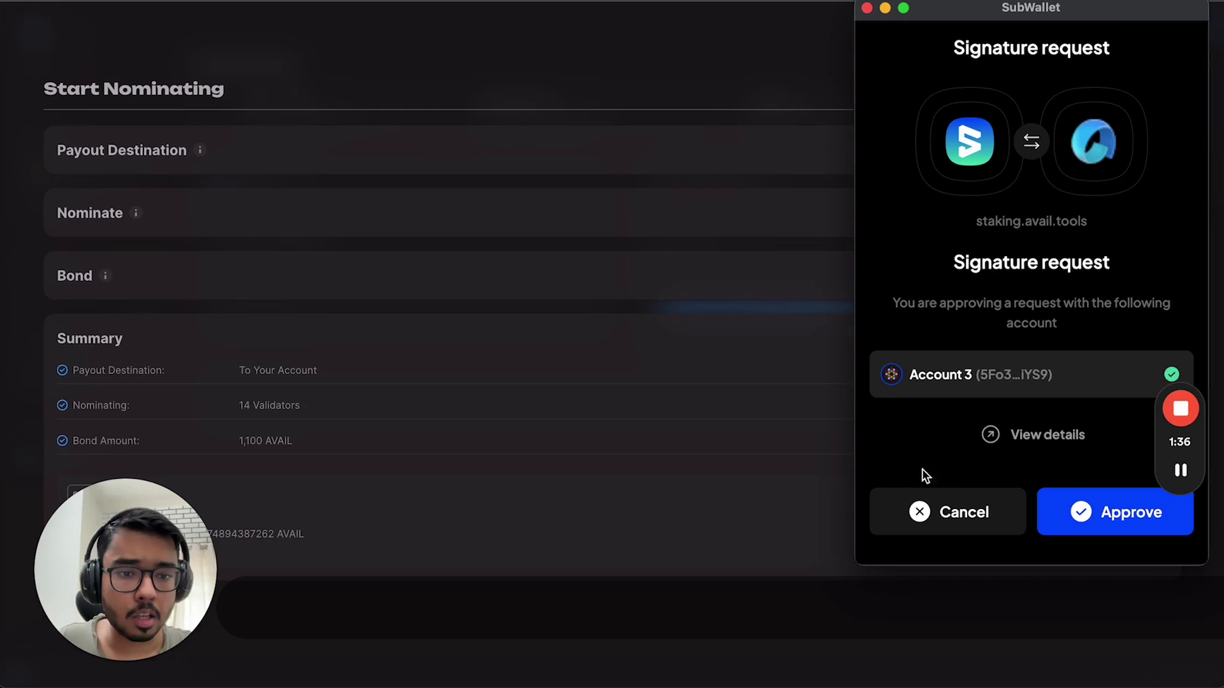
pyautogui.click(994, 437)
pyautogui.scroll(-1, 906, 171)
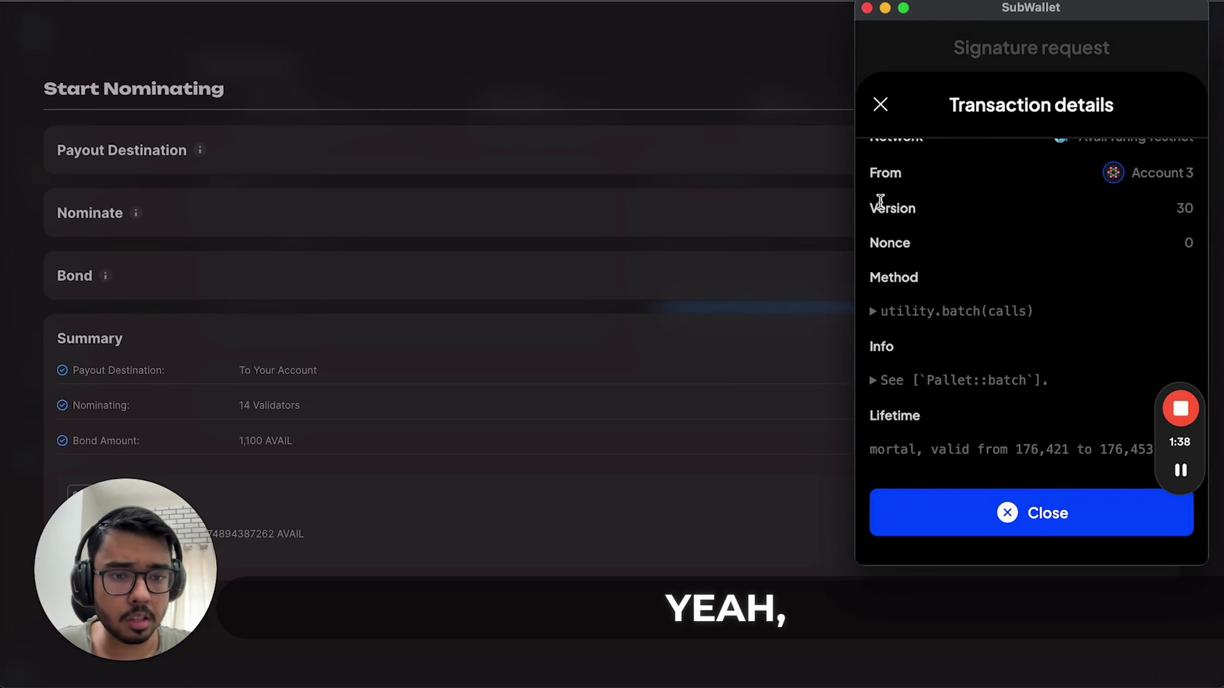
pyautogui.click(882, 103)
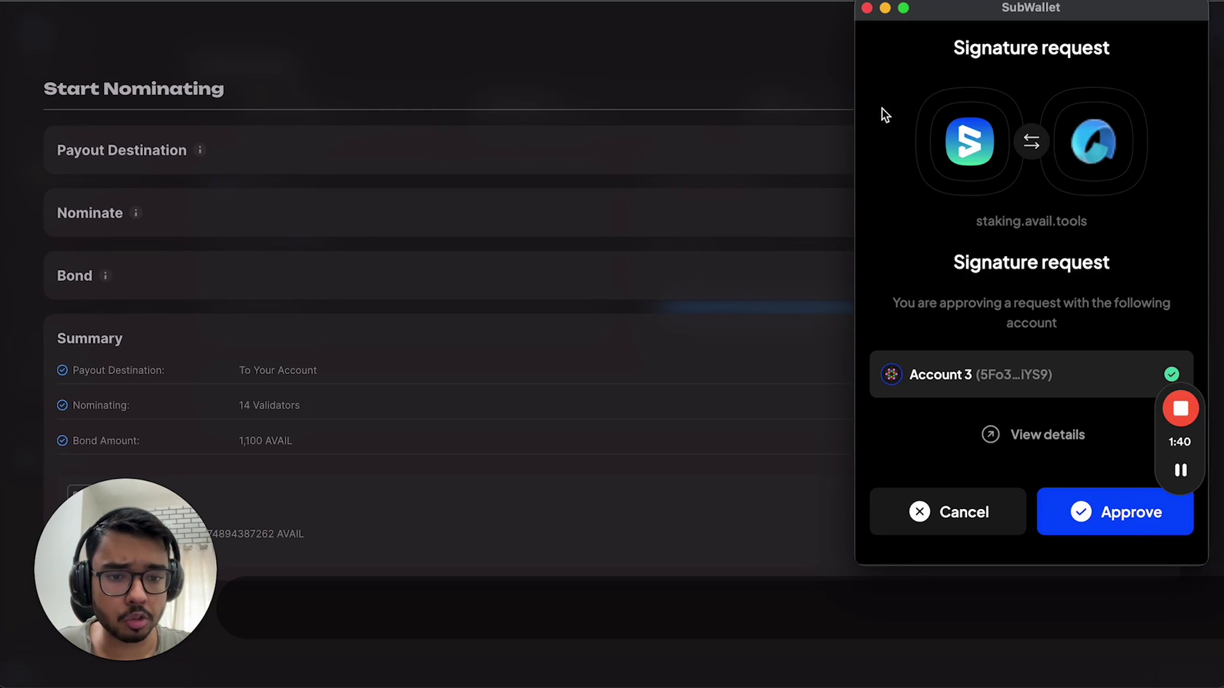
pyautogui.click(1128, 517)
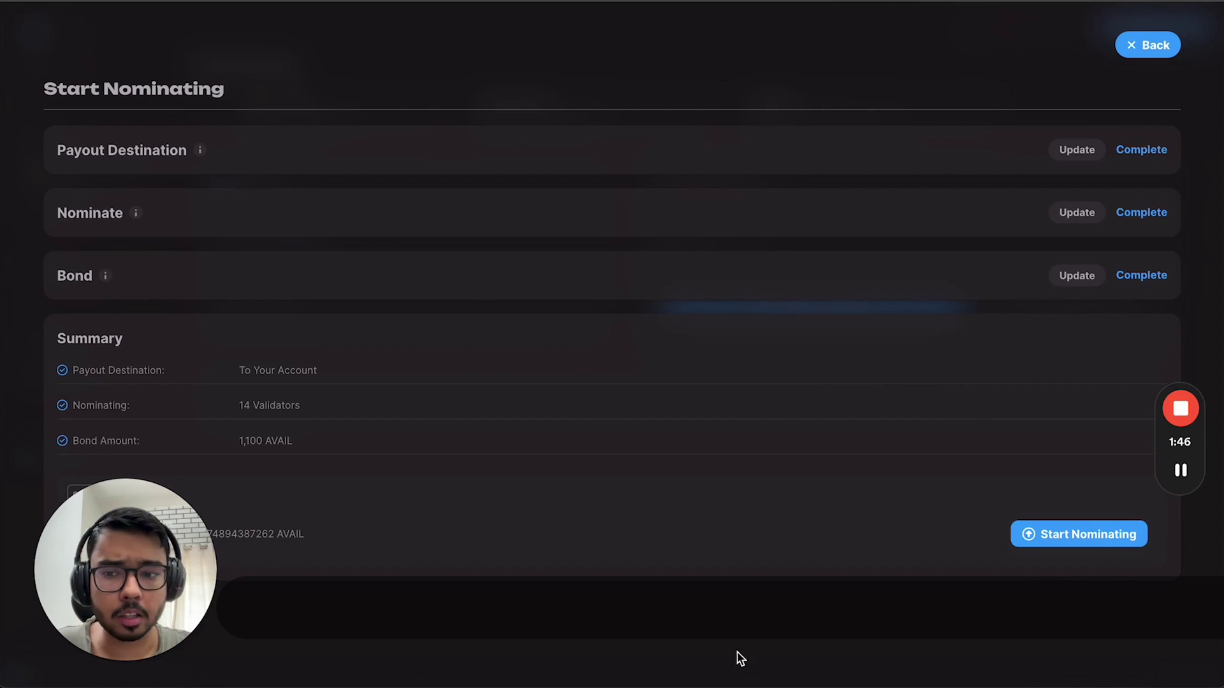
# - Close the Start Nominating panel to return to Account 3's Nominate page
pyautogui.click(1140, 41)
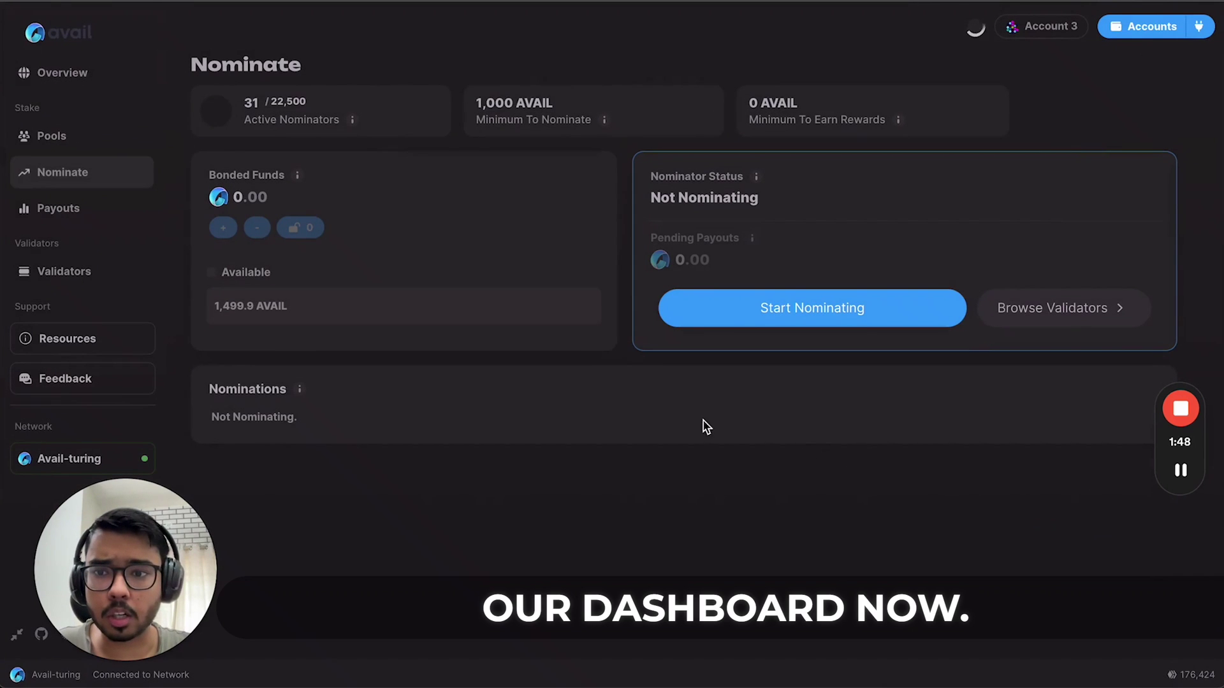